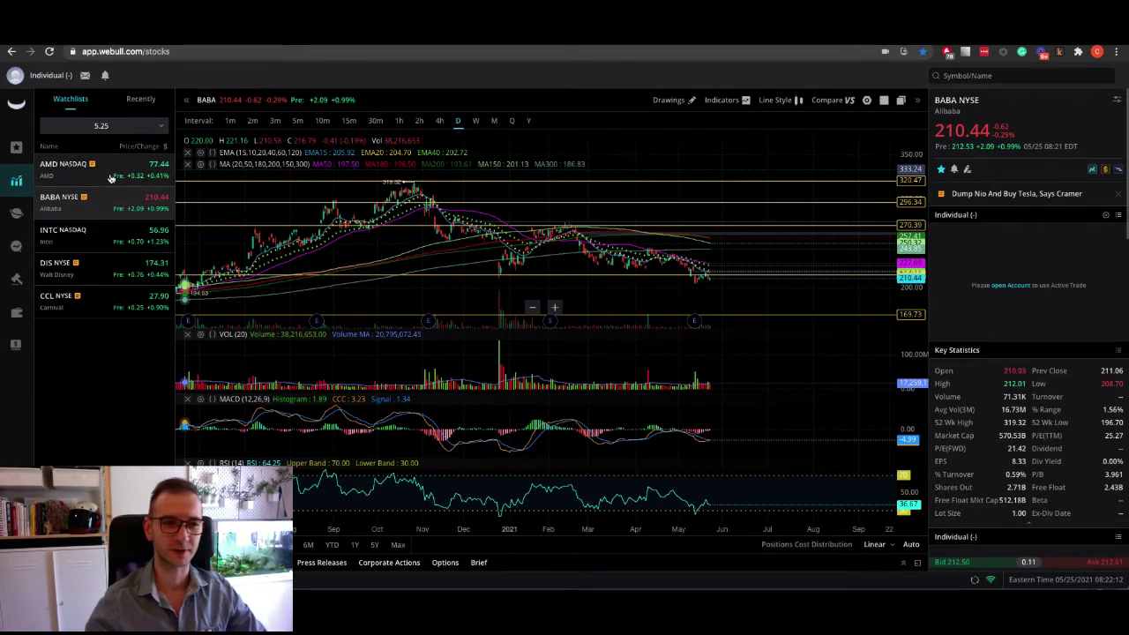
Switch to AMD and zoom and pan its daily chart to frame the recent candles.
left_click(116, 167)
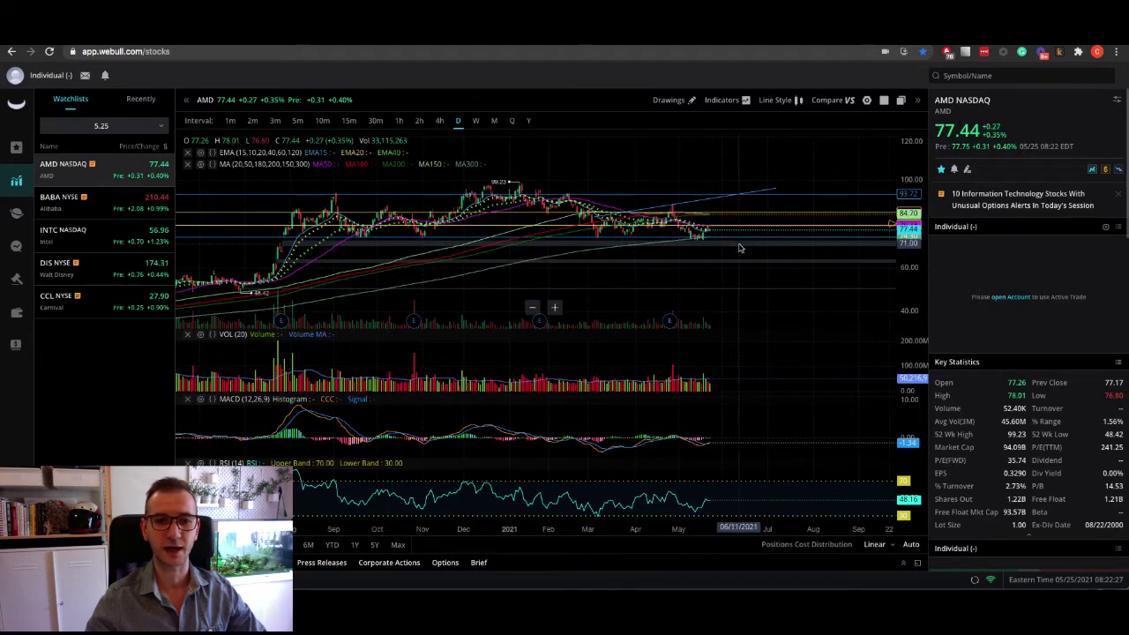
scroll(739, 248, "up", 5)
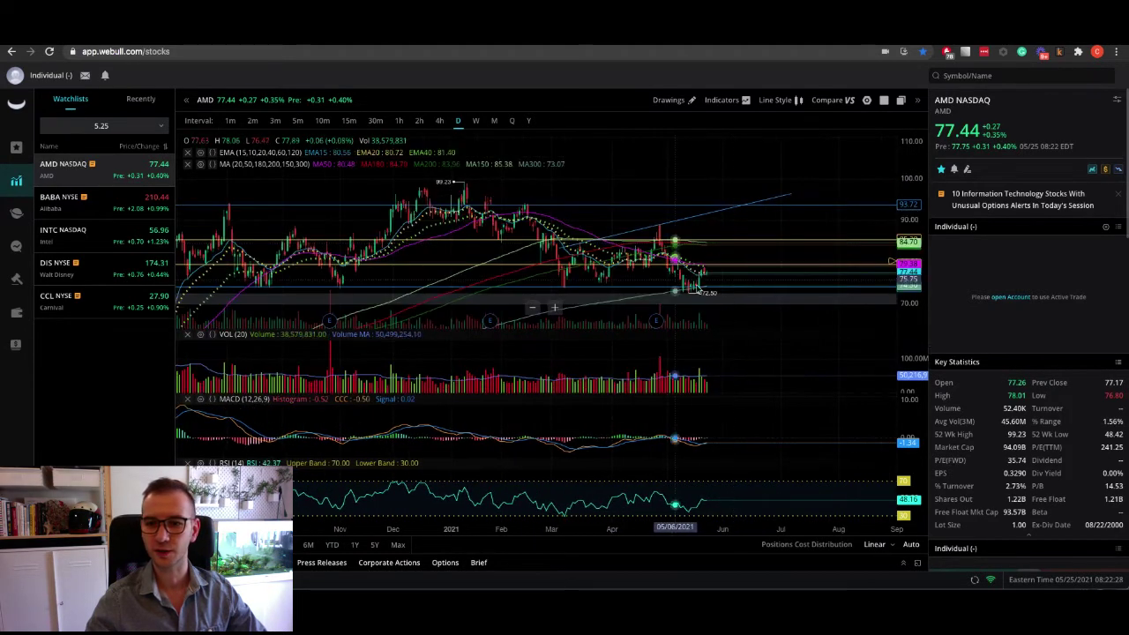
scroll(754, 252, "down", 5)
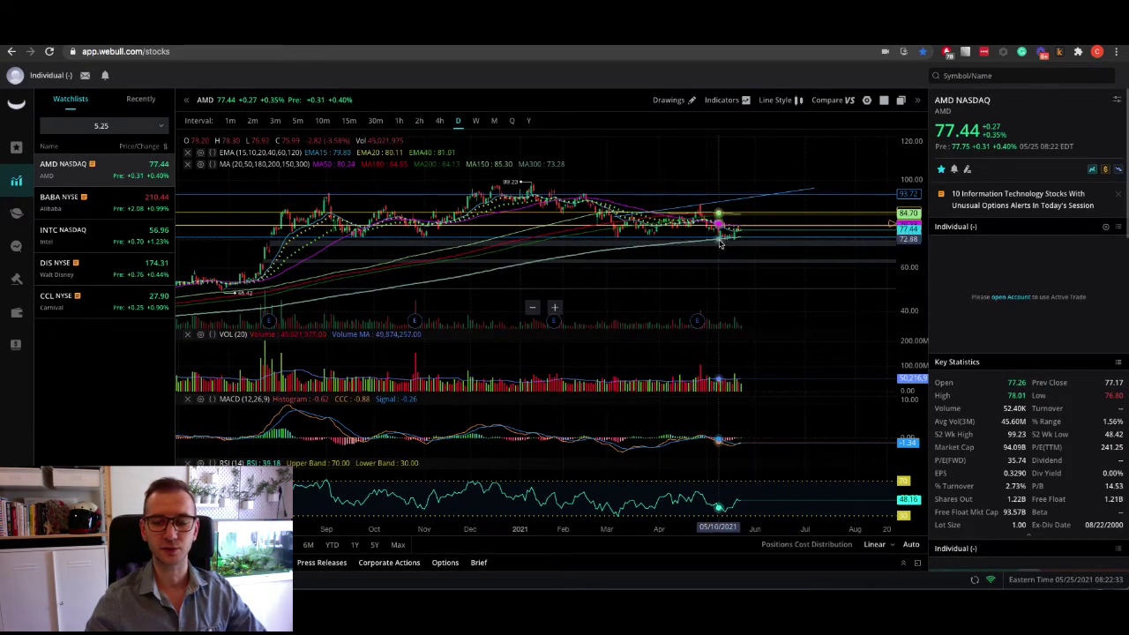
scroll(720, 243, "up", 2)
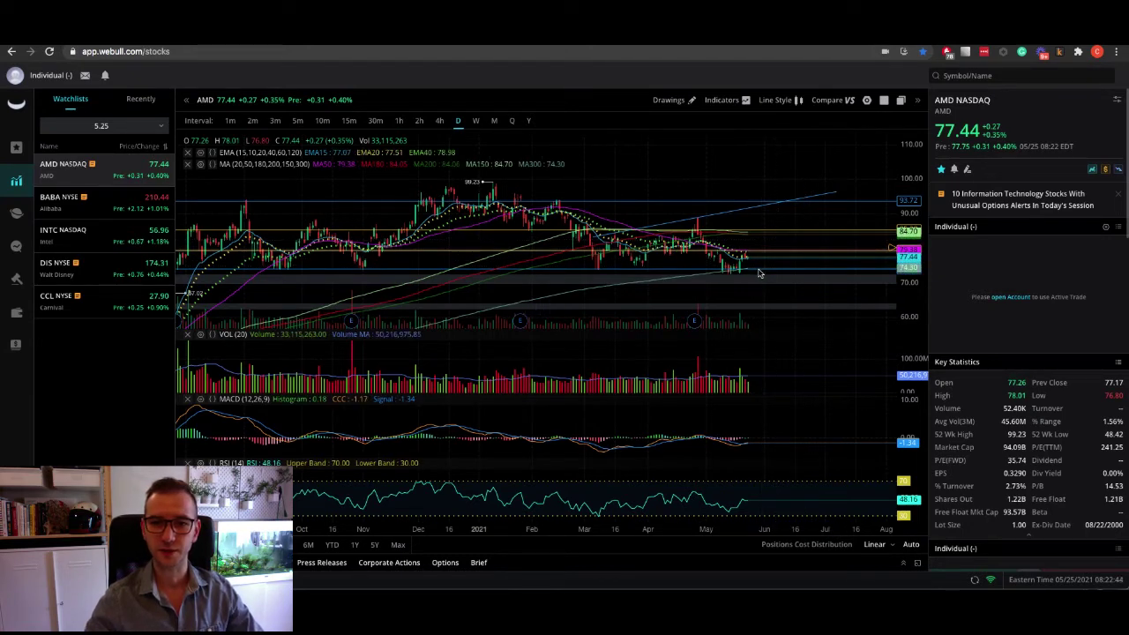
left_click_drag(778, 272, 797, 264)
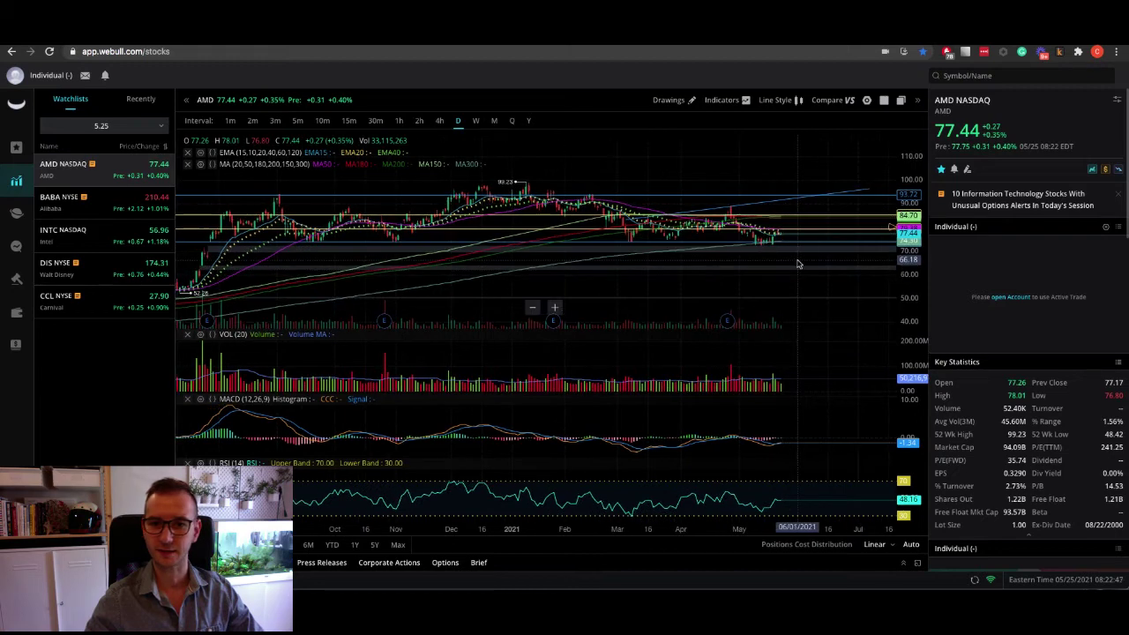
scroll(800, 270, "up", 2)
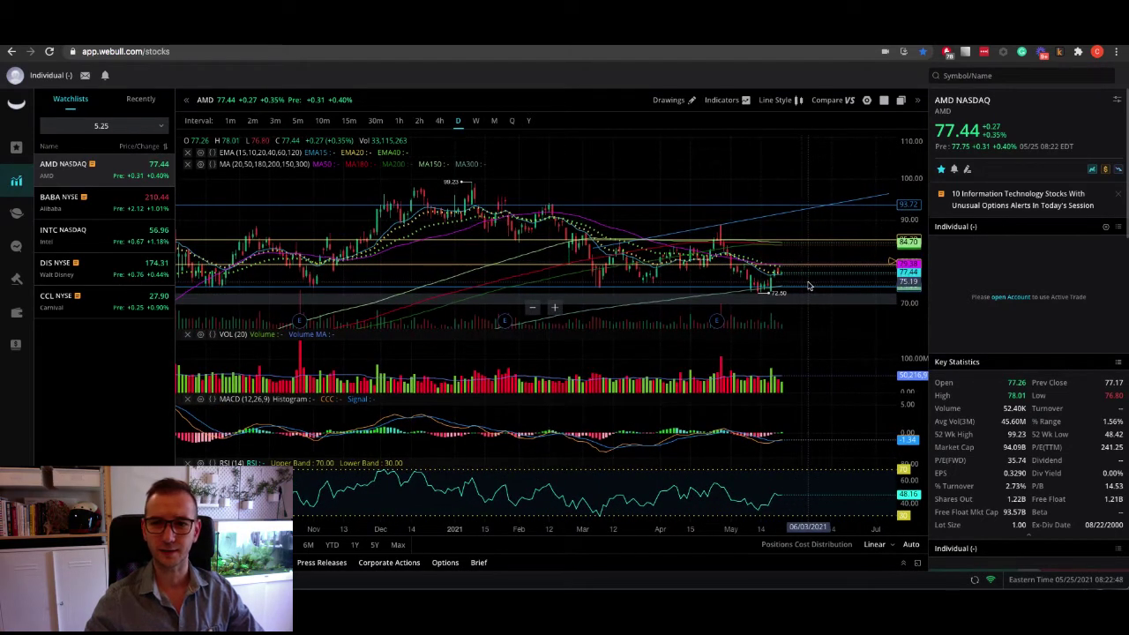
Measure from AMD's latest price toward the 93.71 resistance, then cancel the measurement.
key("alt+h")
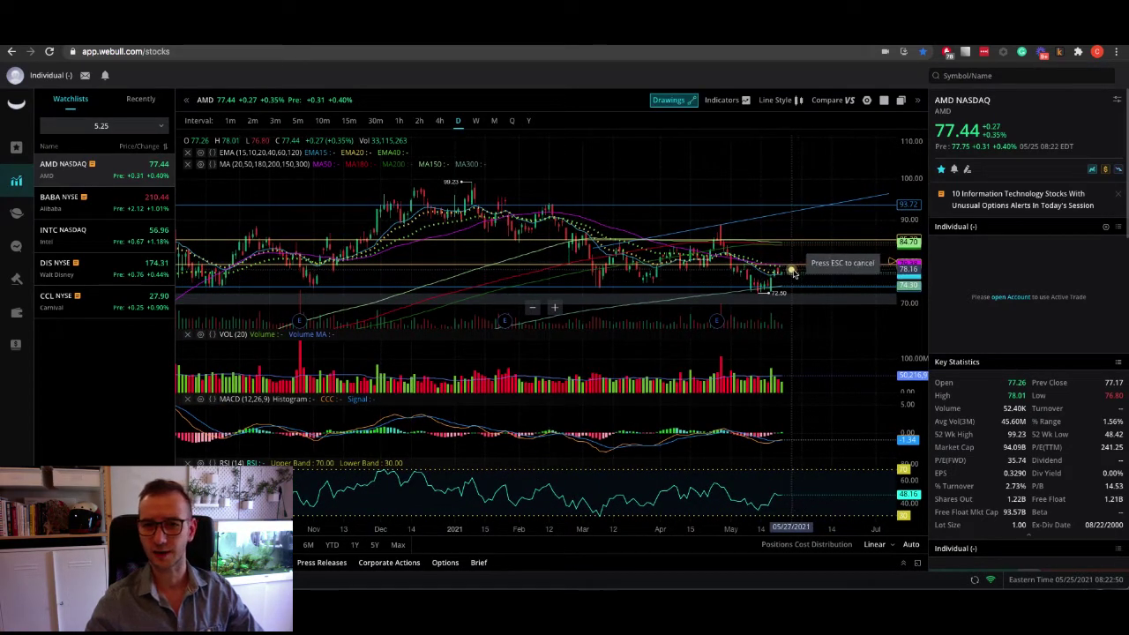
left_click(793, 270)
scroll(809, 202, "down", 1)
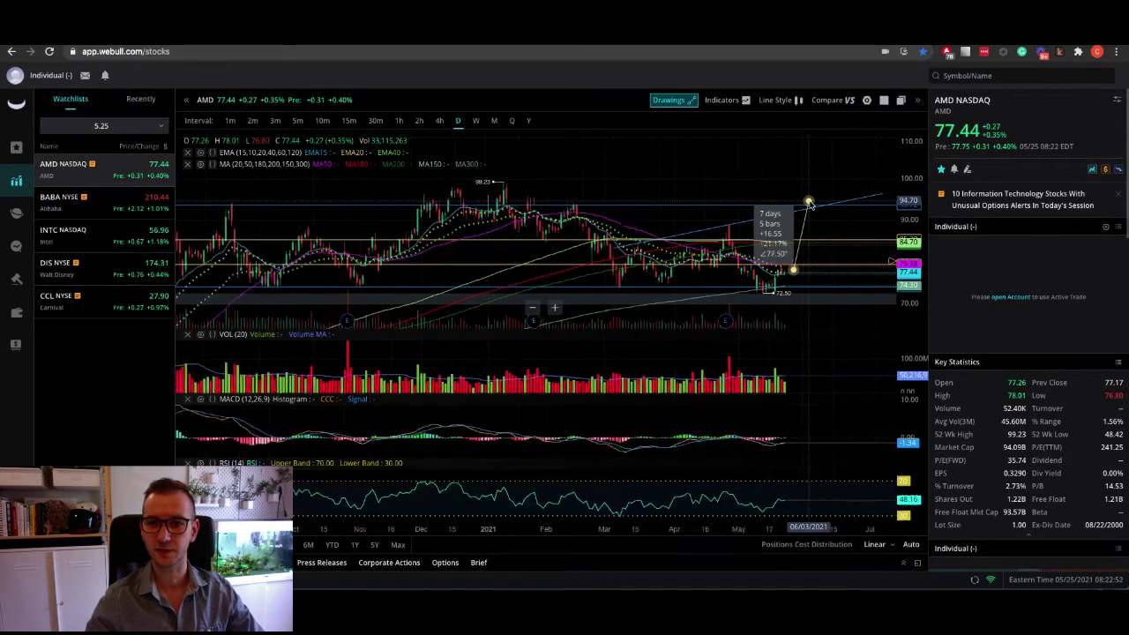
scroll(808, 194, "down", 1)
scroll(811, 193, "up", 2)
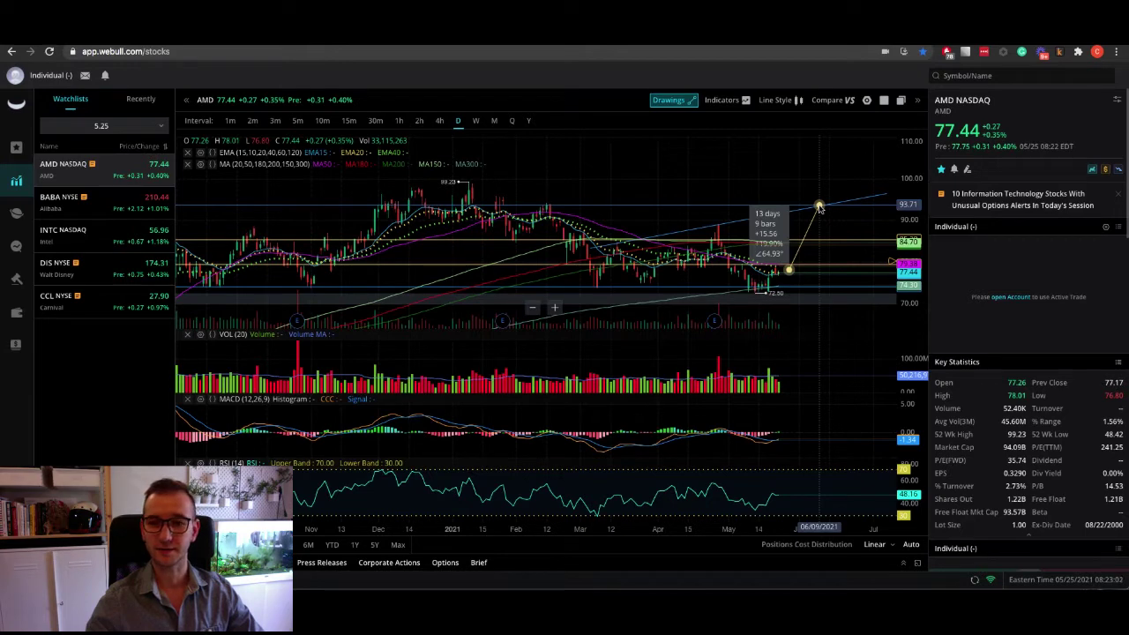
left_click(819, 206)
scroll(819, 233, "down", 3)
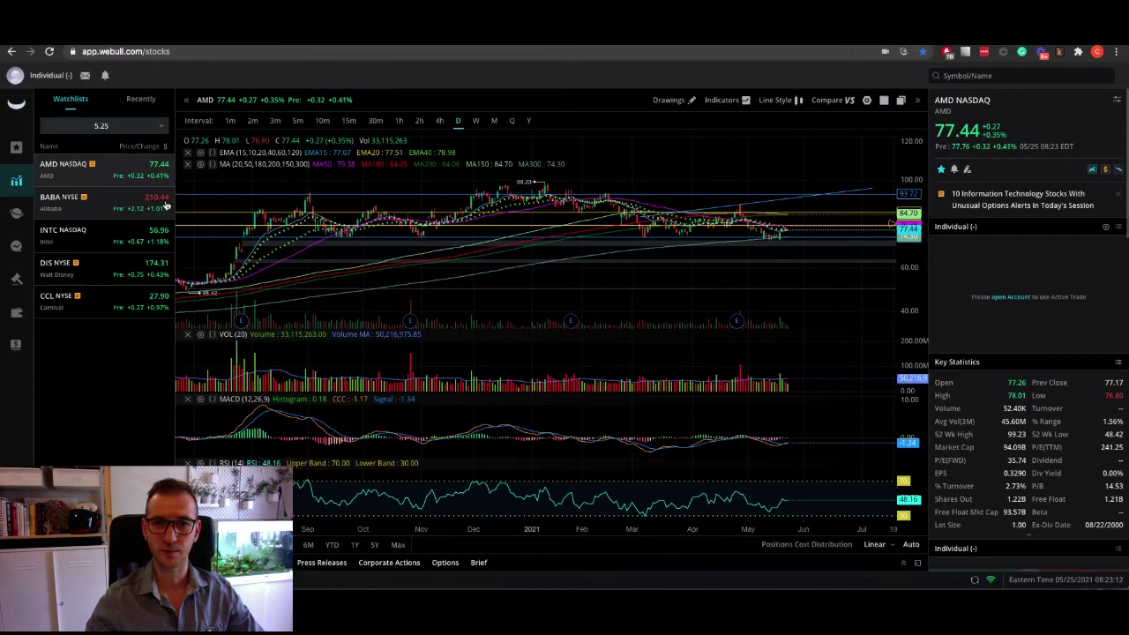
Switch to BABA's daily chart and place, then discard, a first measurement line.
left_click(121, 206)
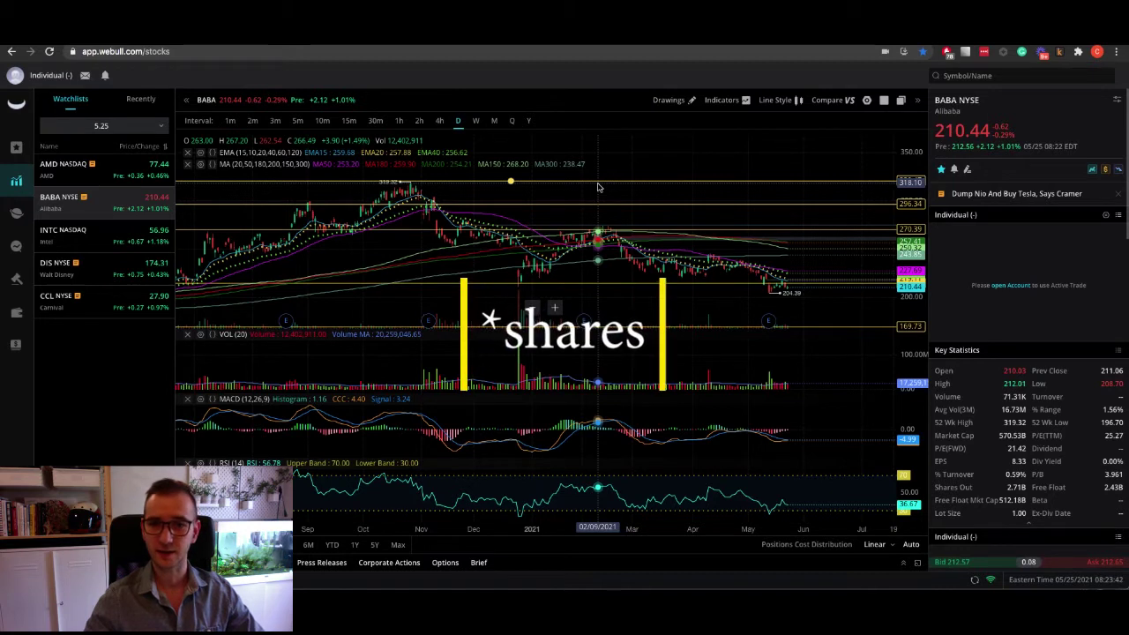
key("alt+d")
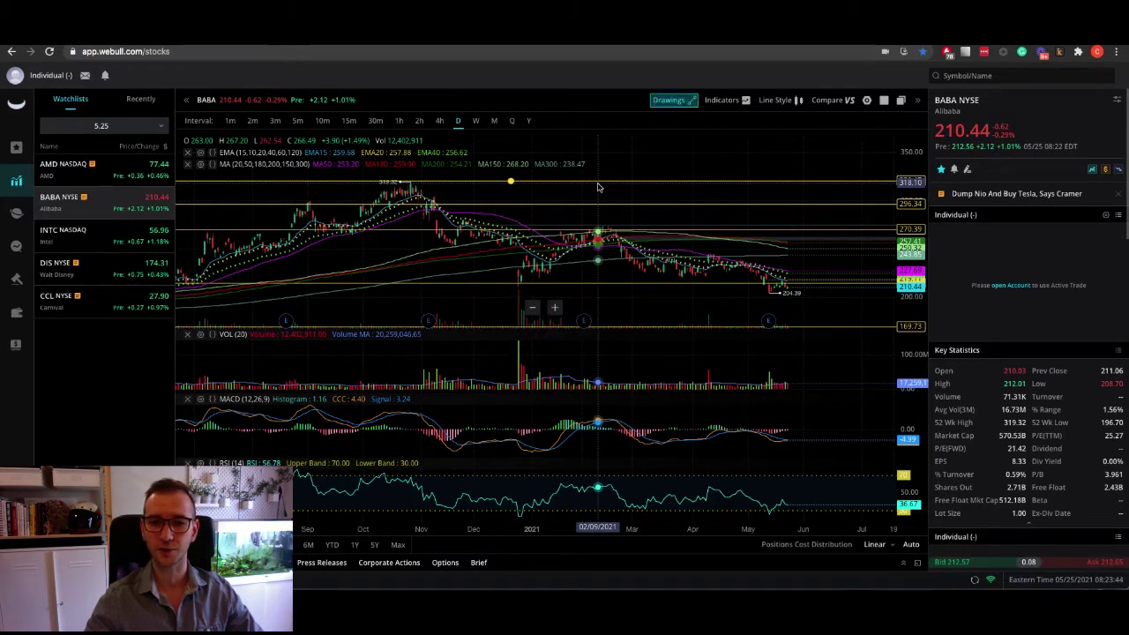
left_click(600, 183)
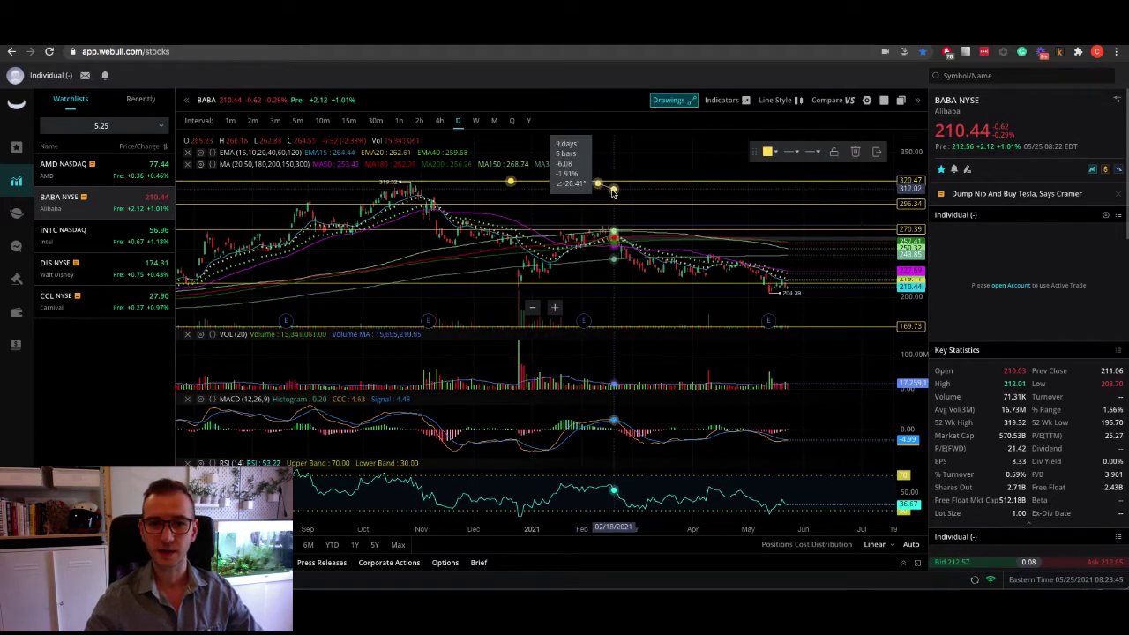
left_click(800, 292)
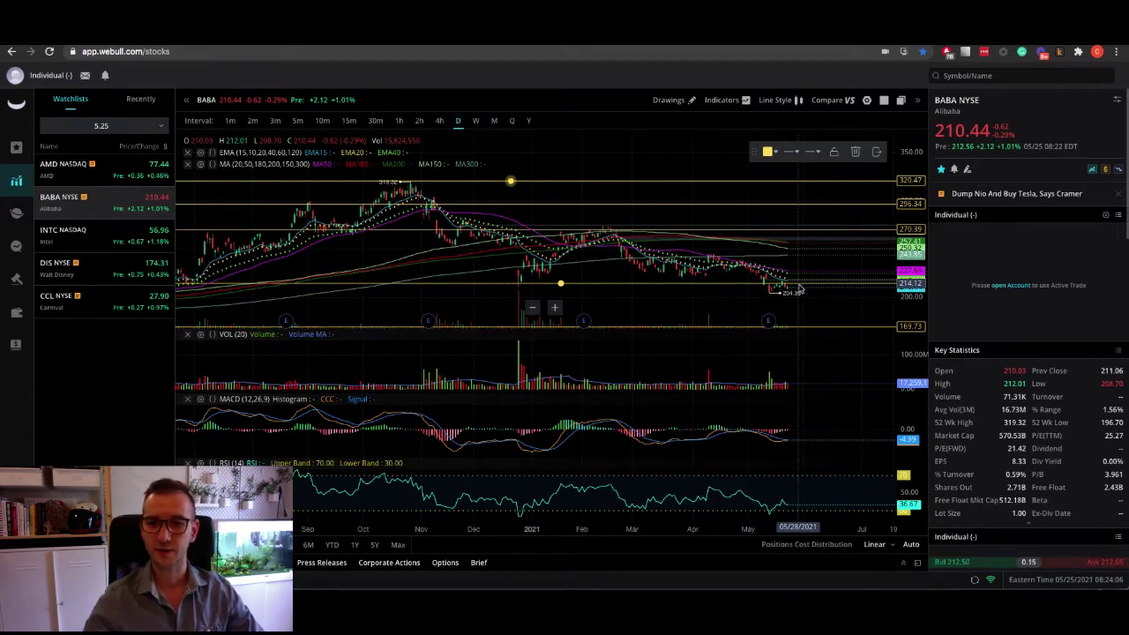
Measure BABA's rise from the latest price up to the 318.10 resistance, roughly +51%.
mouse_move(769, 323)
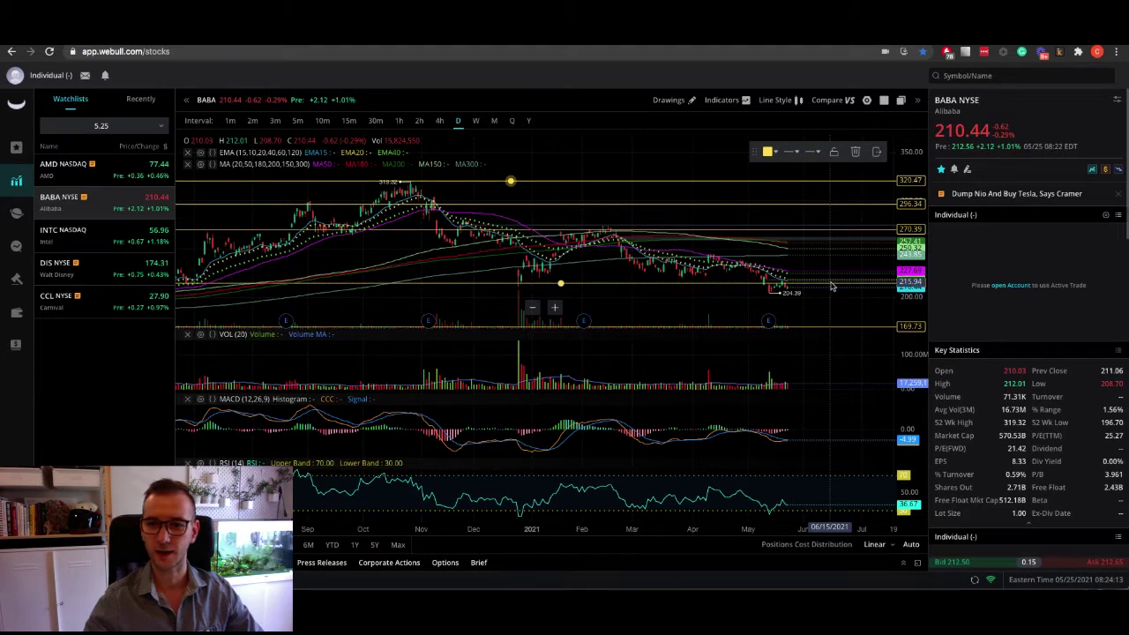
left_click(791, 284, "shift")
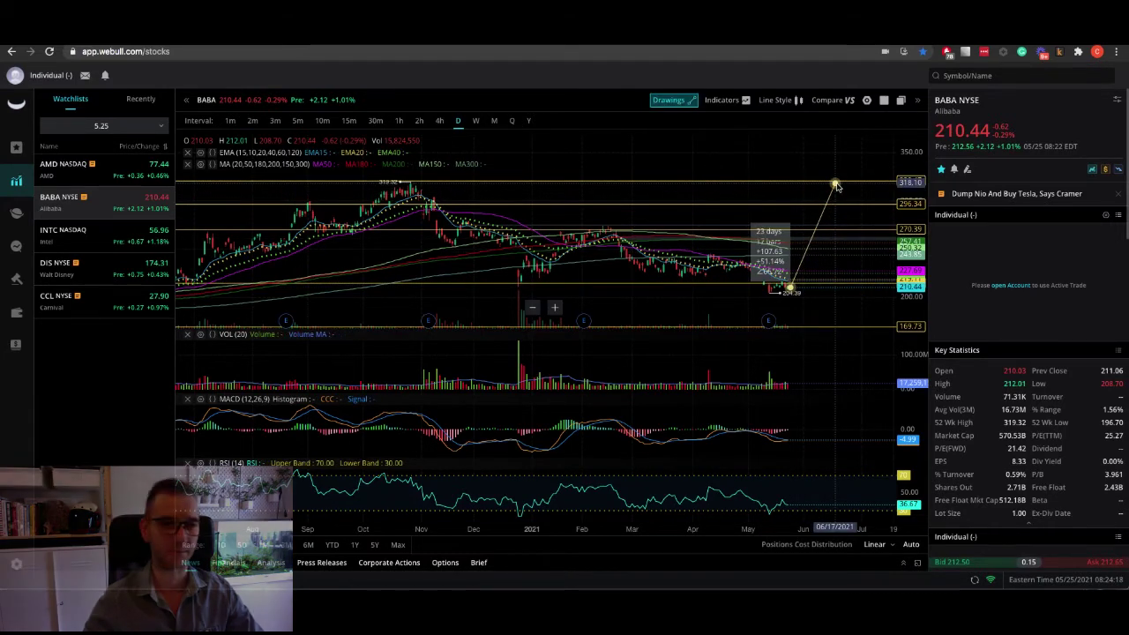
left_click(66, 169)
Show INTC's daily chart zoomed out to reveal price history back to 2020.
left_click(102, 242)
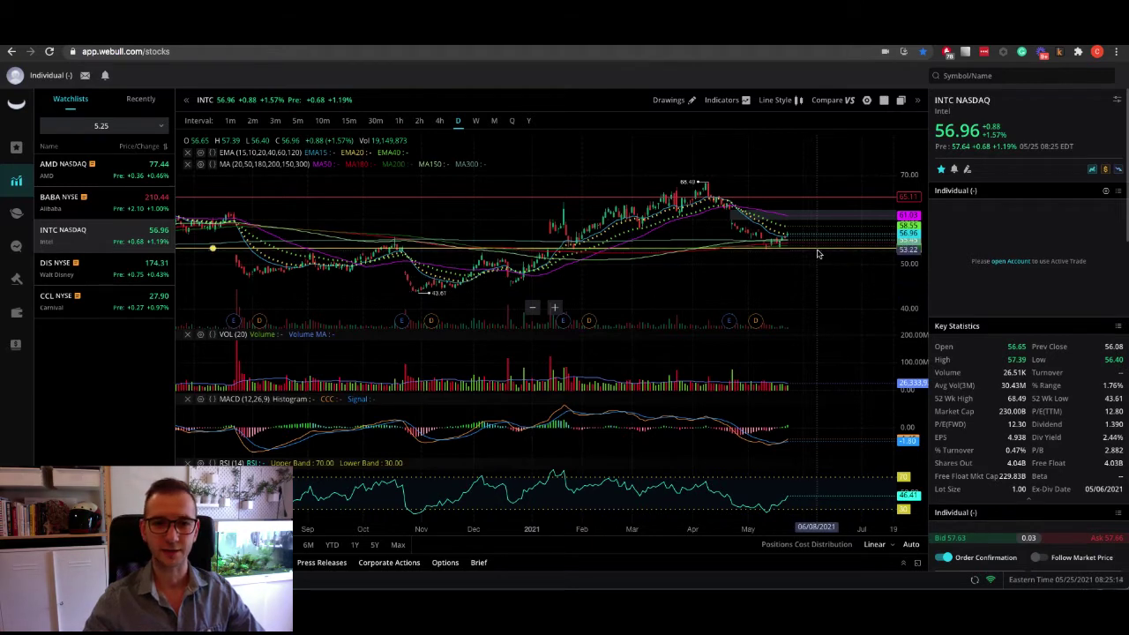
scroll(820, 251, "down", 5)
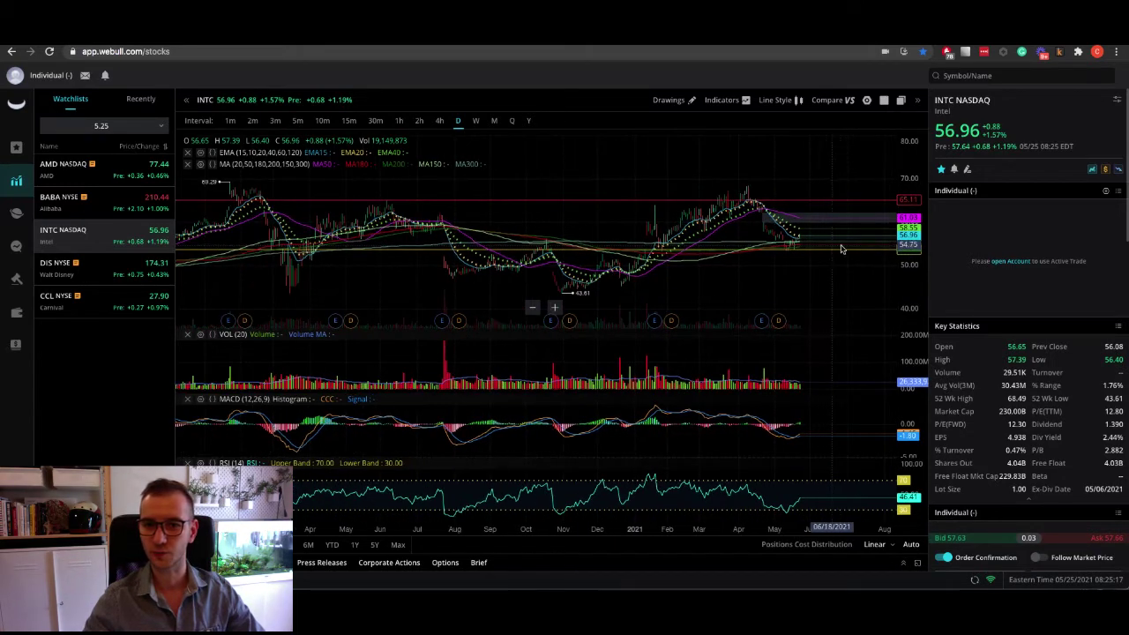
scroll(855, 252, "down", 5)
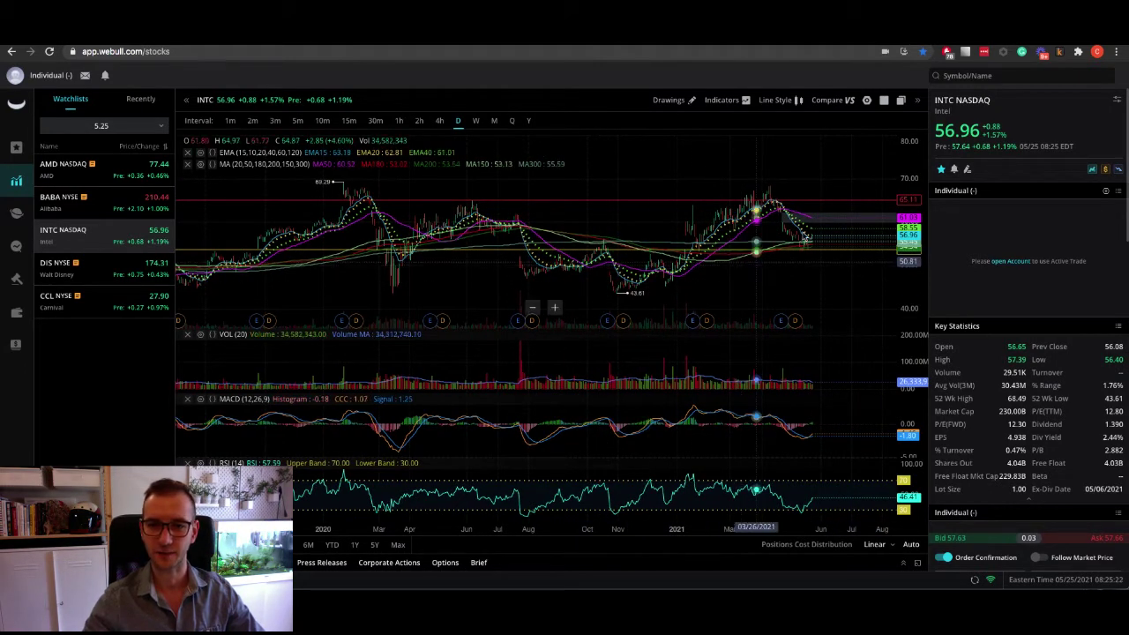
scroll(845, 236, "up", 2)
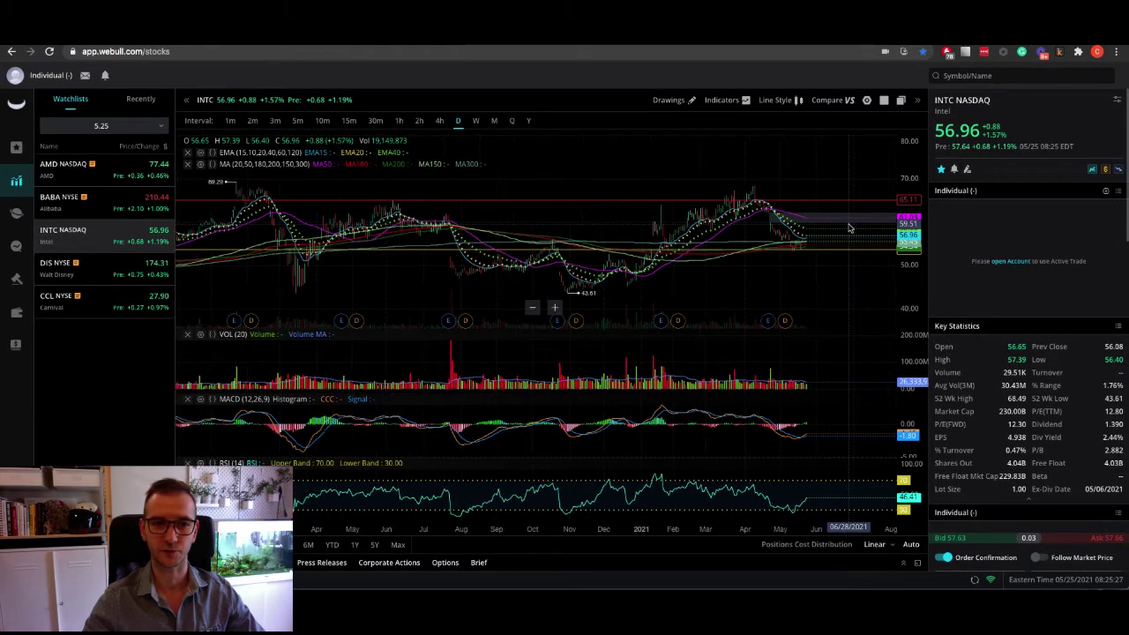
scroll(847, 227, "up", 3)
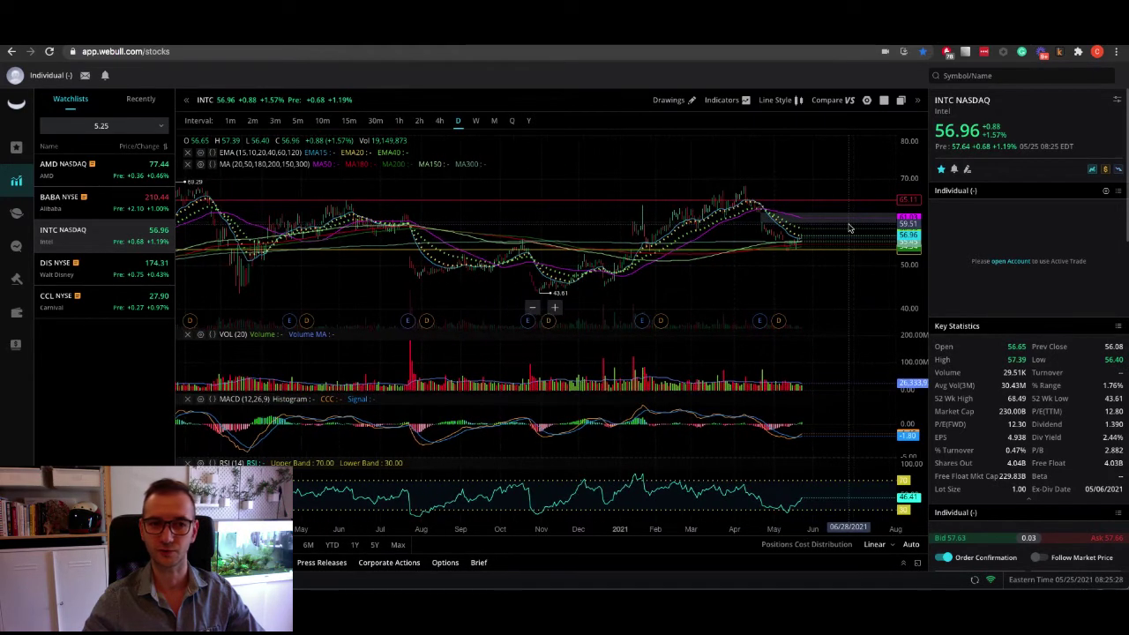
Switch to DIS and zoom its daily chart around the recent candles.
left_click(102, 272)
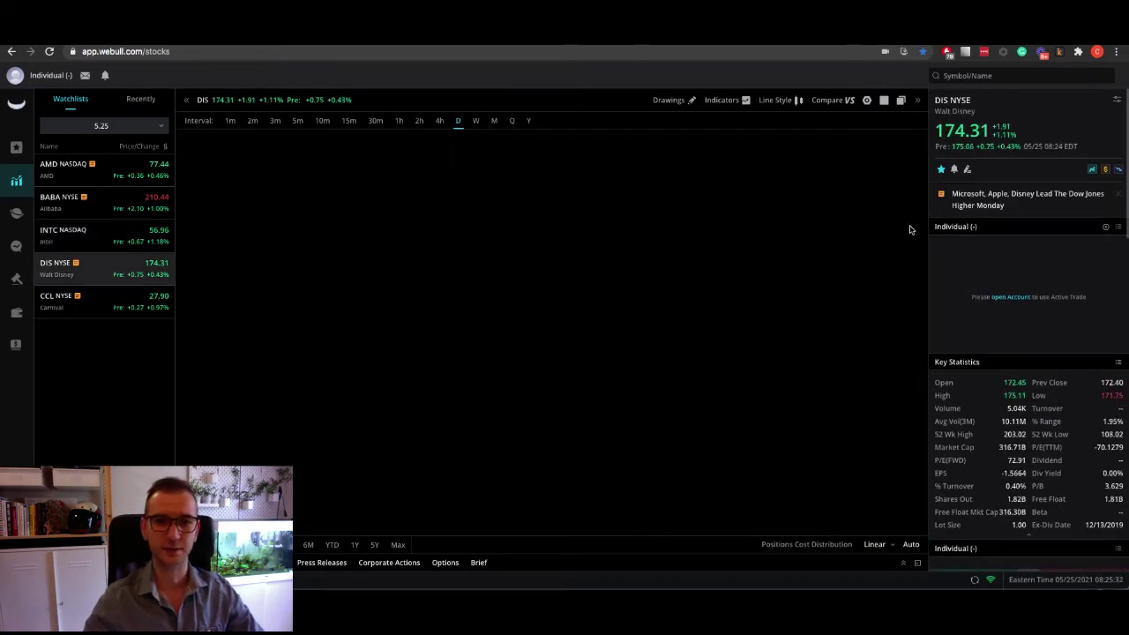
scroll(836, 214, "up", 5)
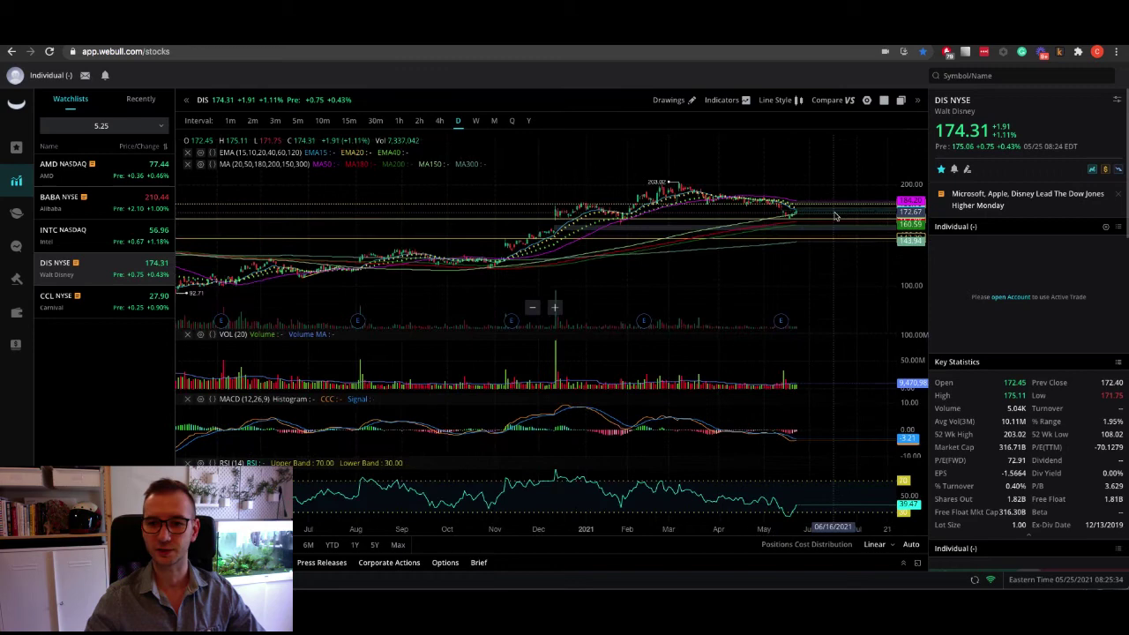
mouse_move(768, 322)
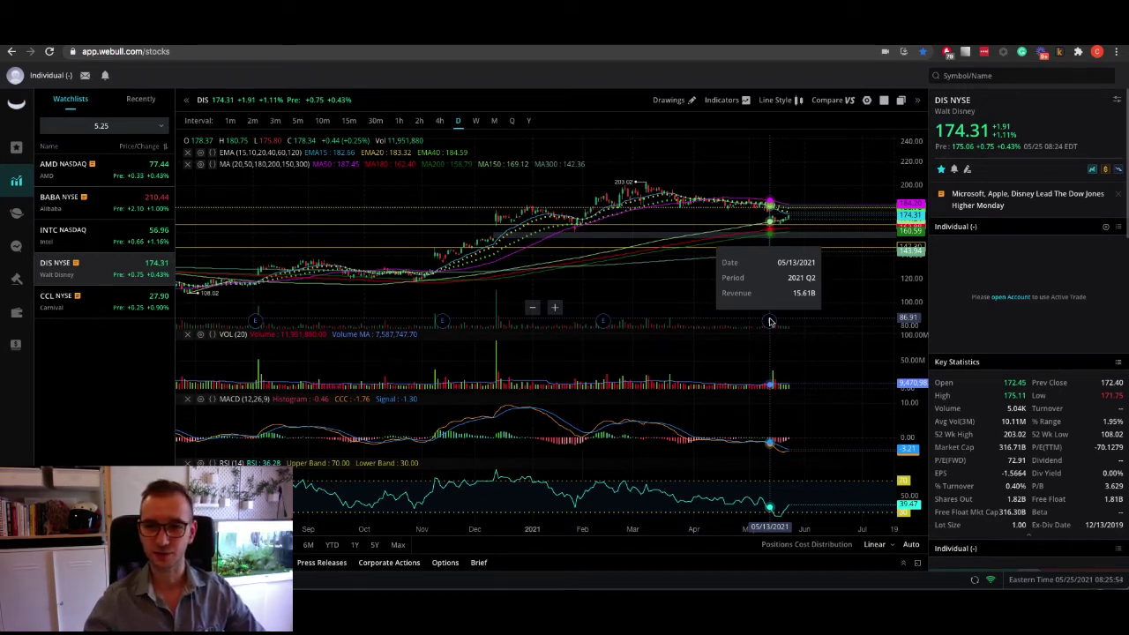
scroll(819, 221, "down", 5)
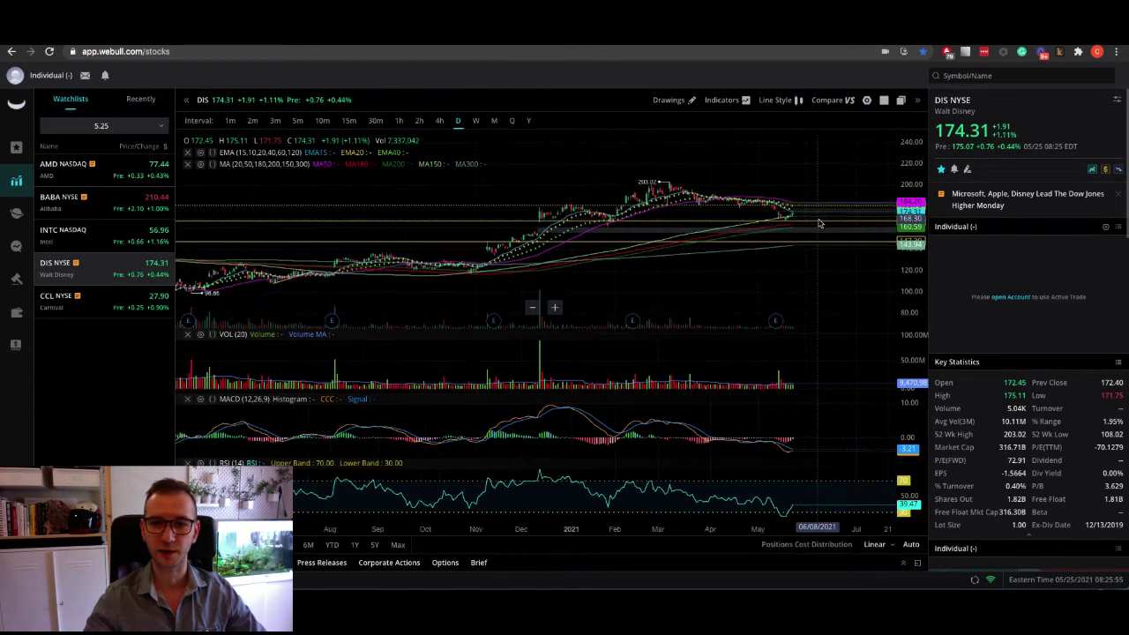
scroll(819, 223, "down", 4)
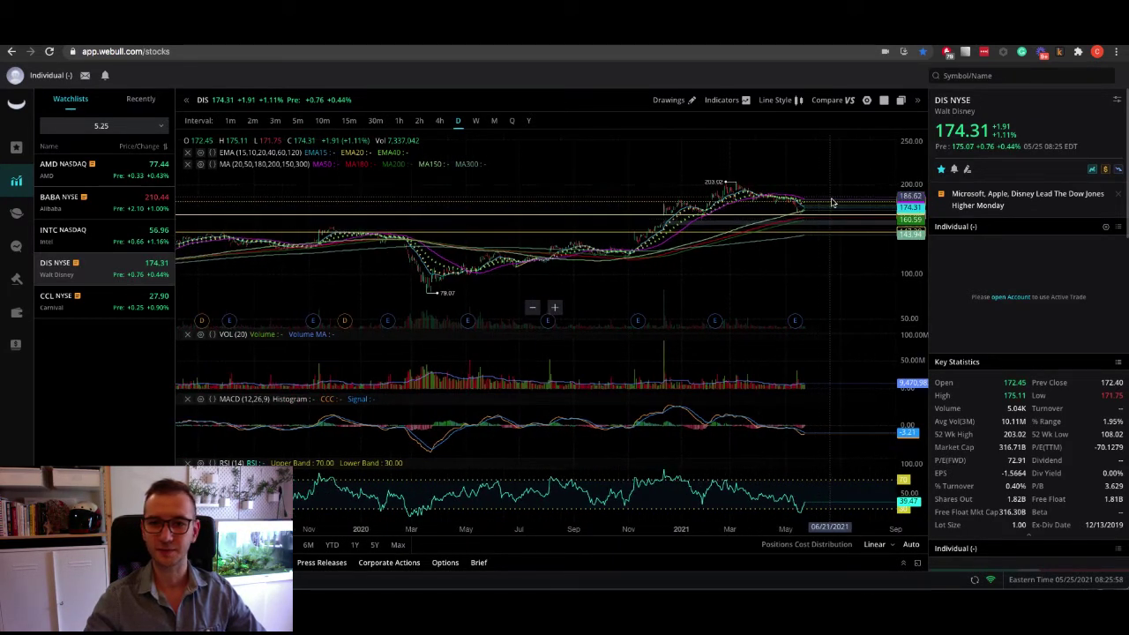
scroll(833, 214, "up", 5)
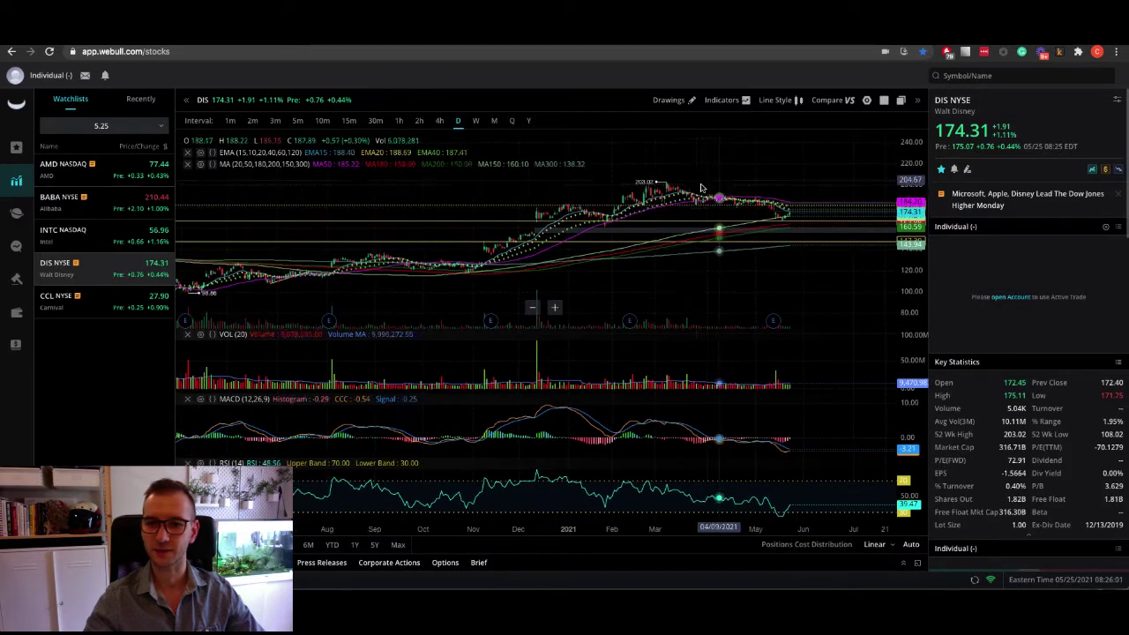
Measure DIS's roughly 17% upside from the last candle to resistance, clear it, and bring up CCL.
key("alt+t")
left_click(802, 214)
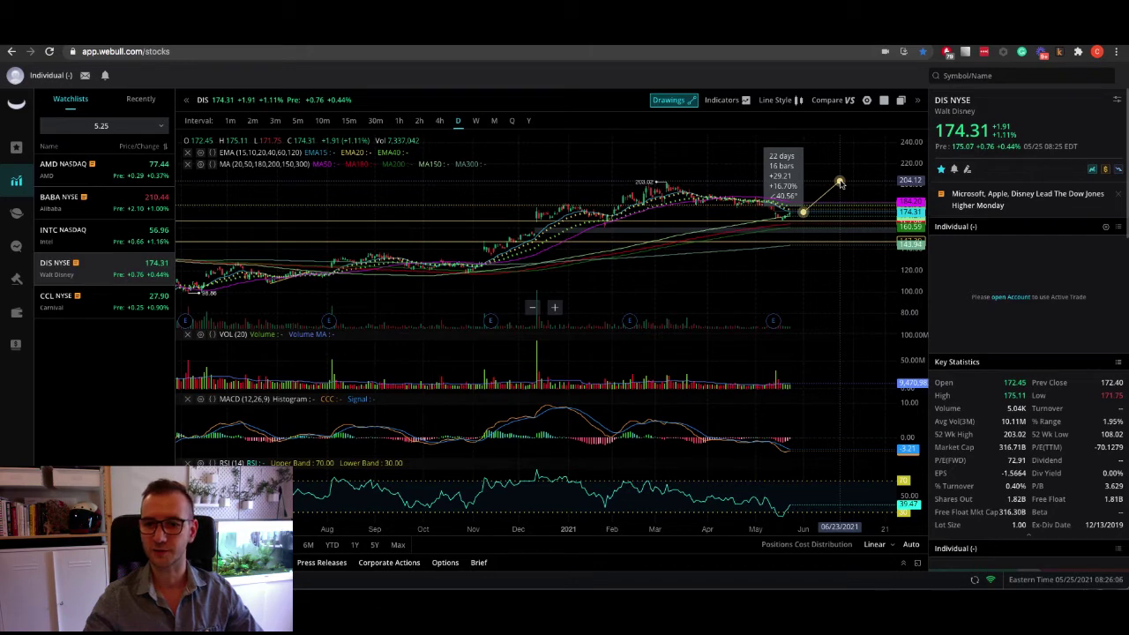
key("Escape")
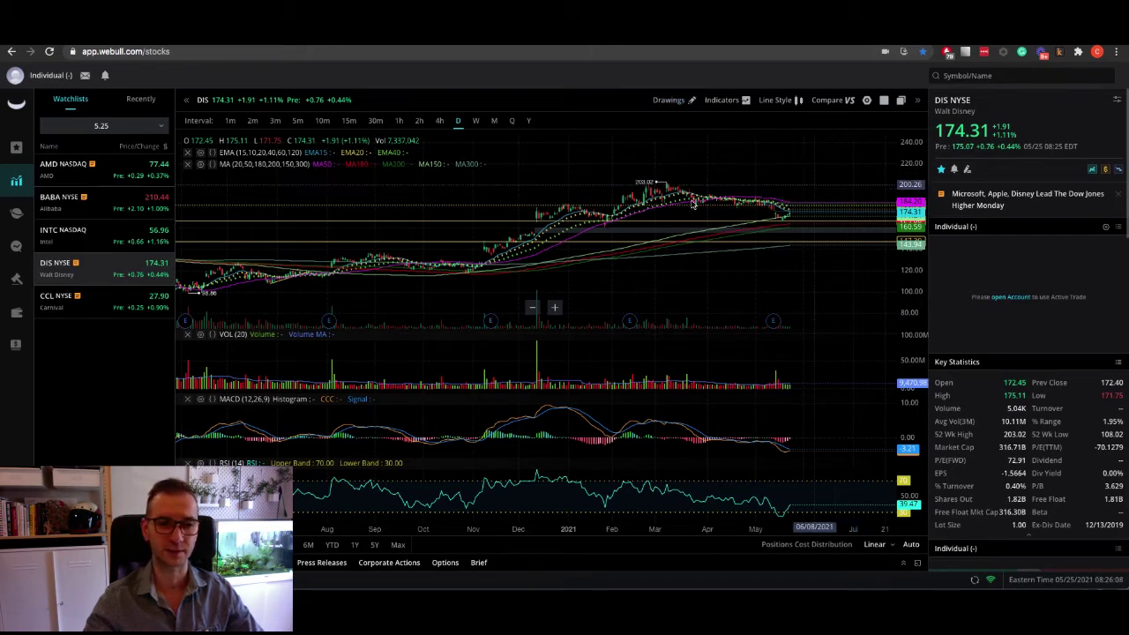
left_click(96, 310)
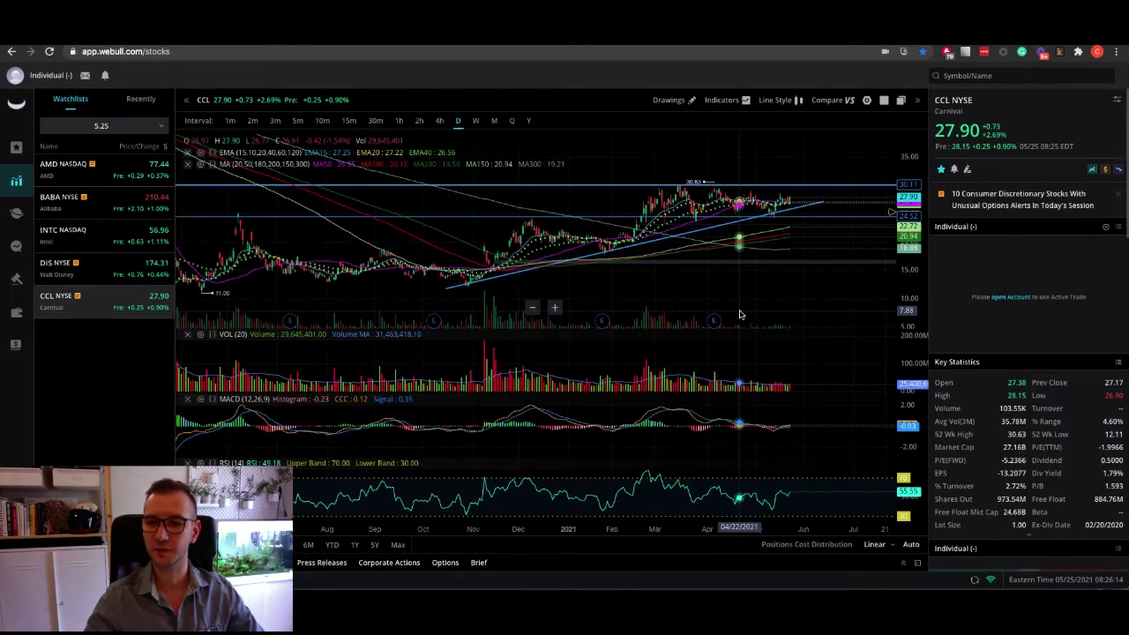
Zoom the CCL daily chart to frame the recent candles.
scroll(842, 203, "down", 5)
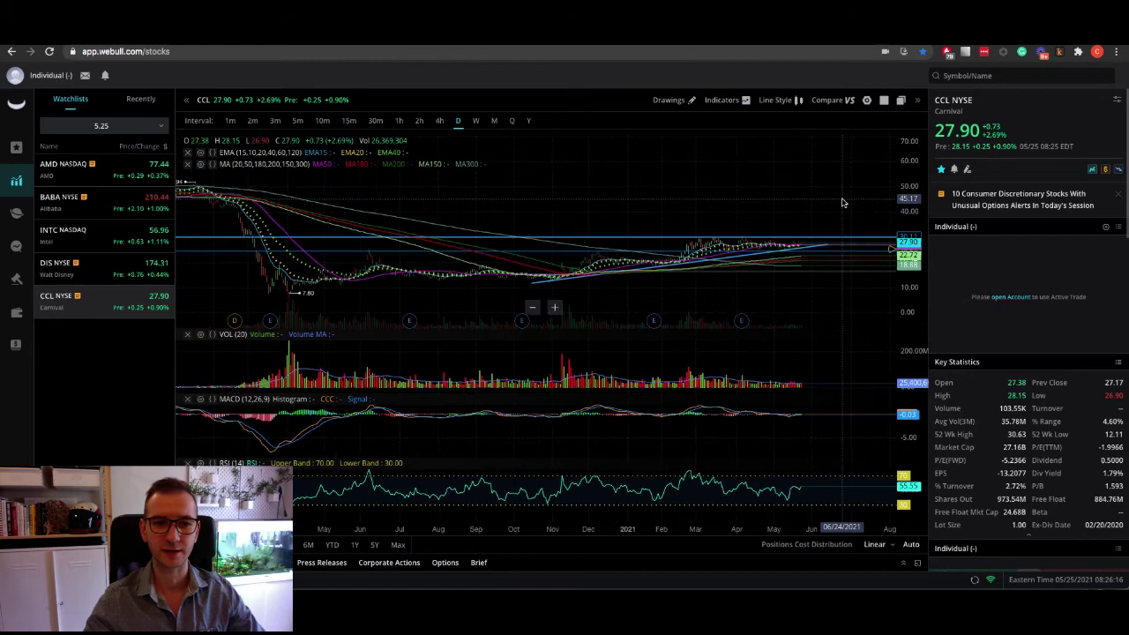
scroll(842, 202, "up", 1)
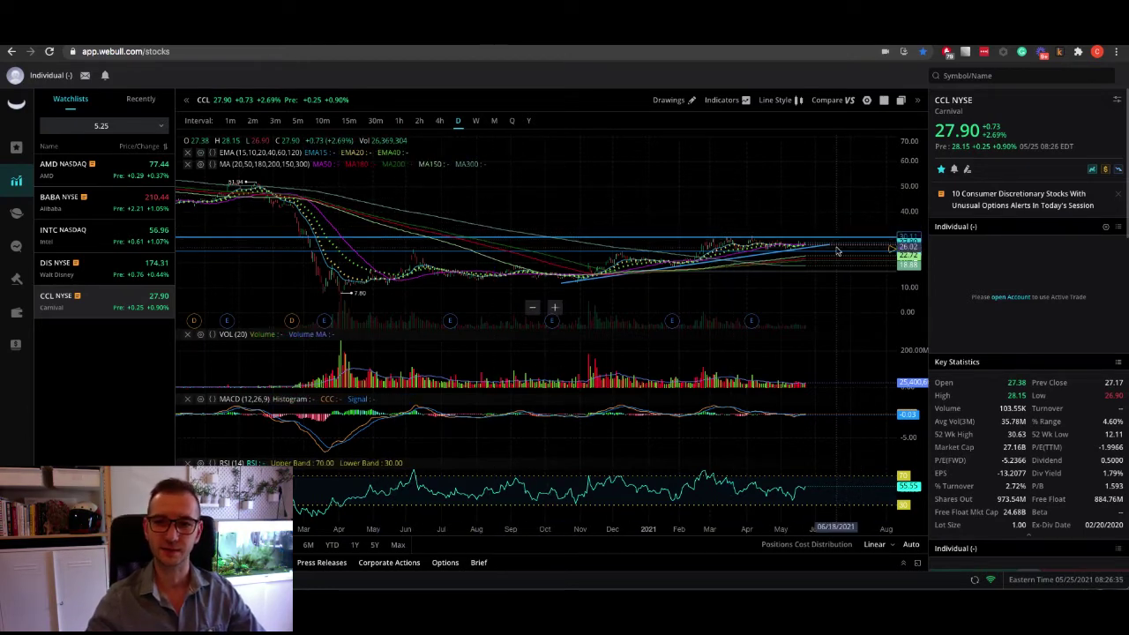
scroll(838, 253, "down", 3)
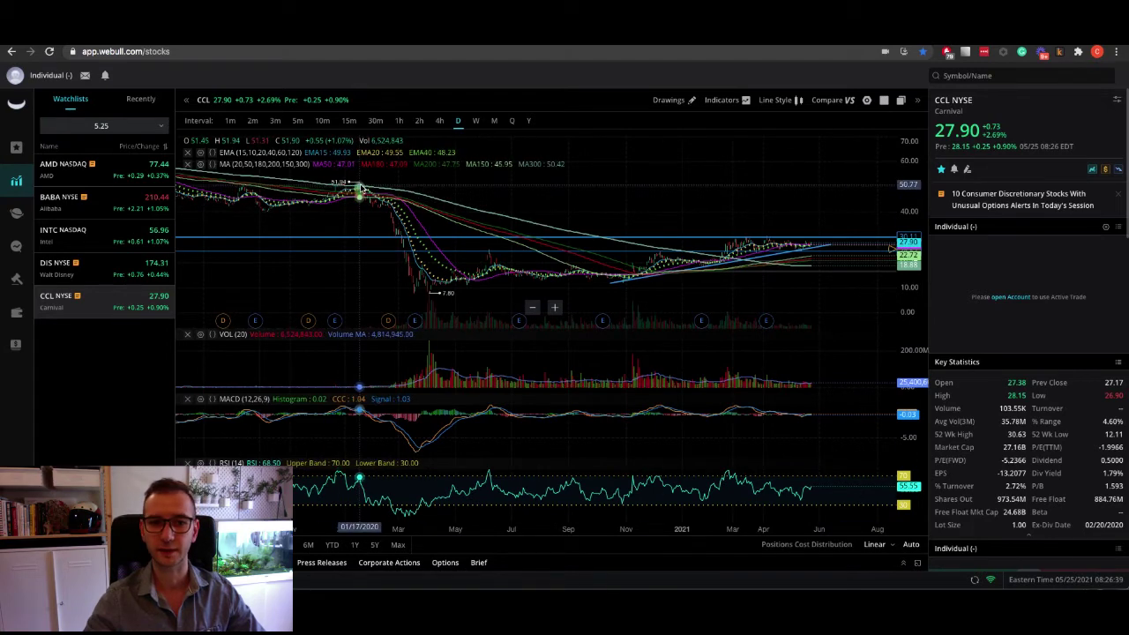
scroll(835, 279, "up", 5)
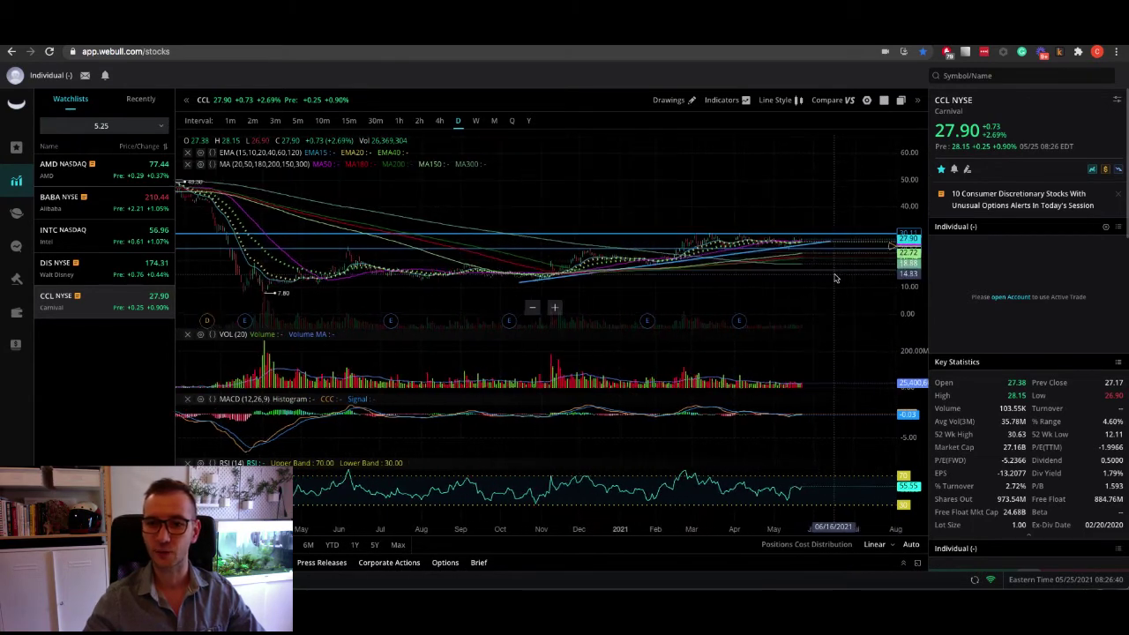
Measure CCL's roughly 85% upside from the last candle to about 51, then clear it and zoom out.
key("alt+t")
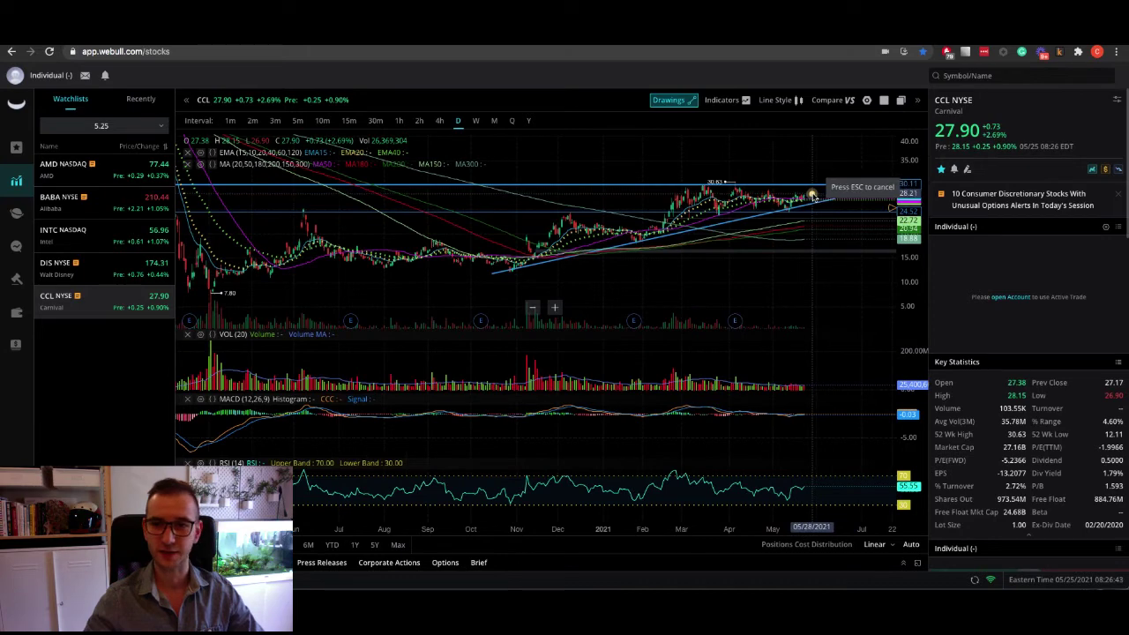
left_click(813, 195)
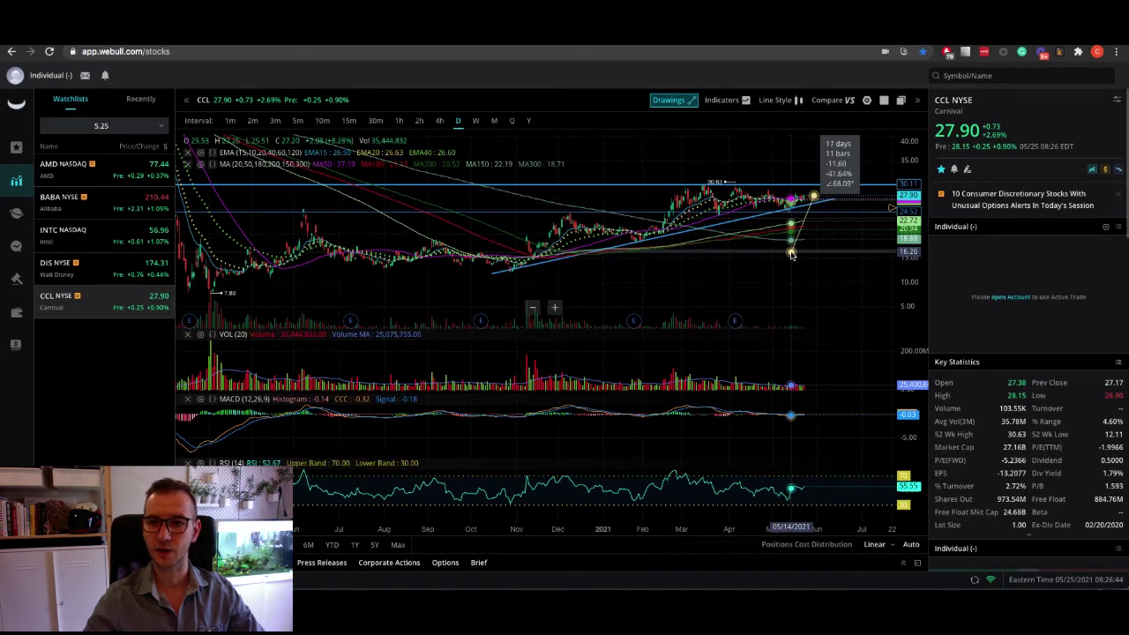
scroll(803, 242, "down", 3)
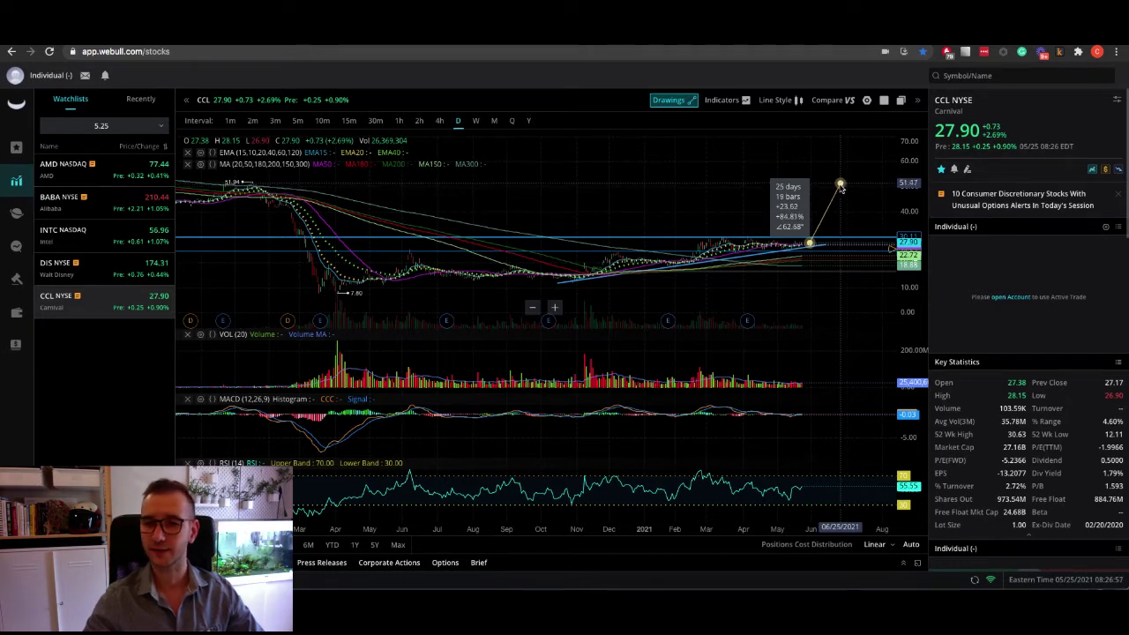
left_click(839, 188)
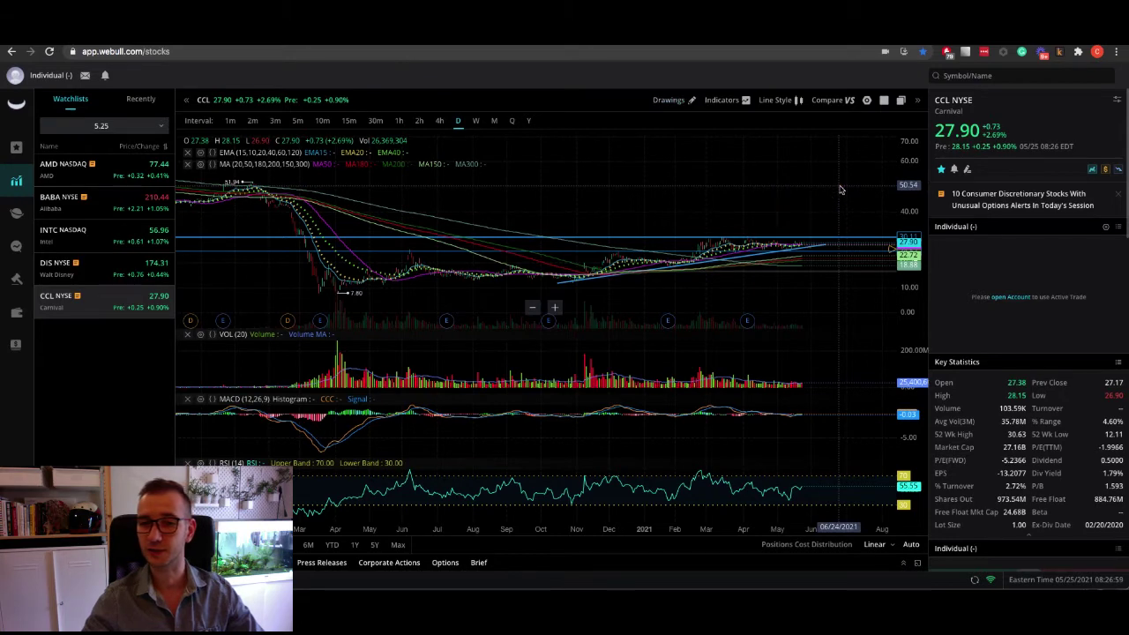
scroll(839, 189, "down", 5)
scroll(839, 189, "down", 5)
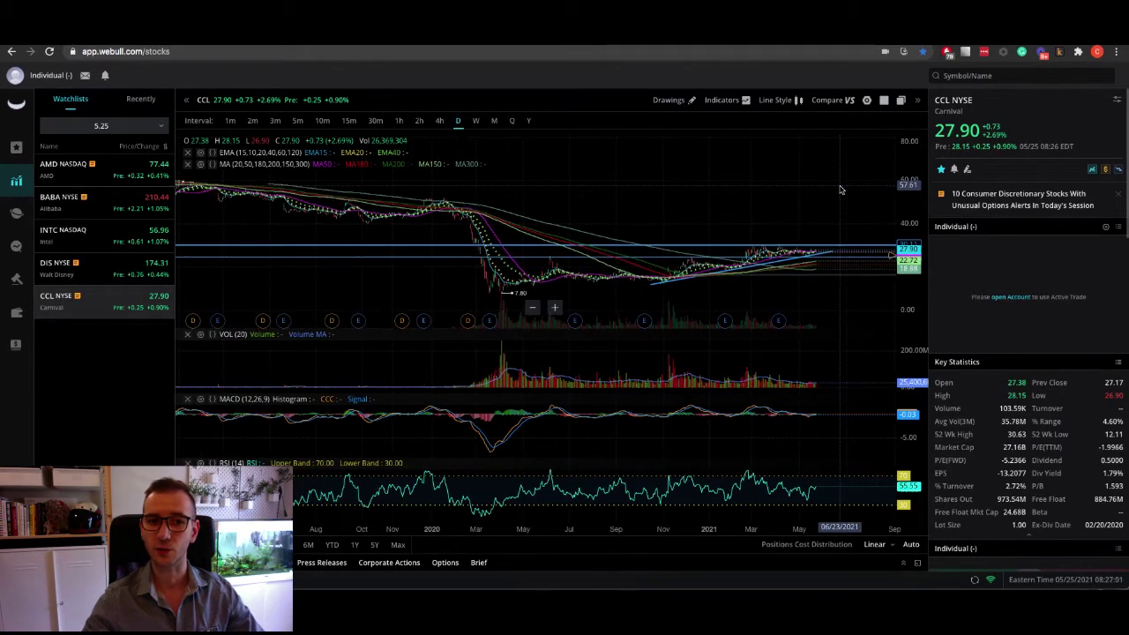
scroll(840, 189, "down", 3)
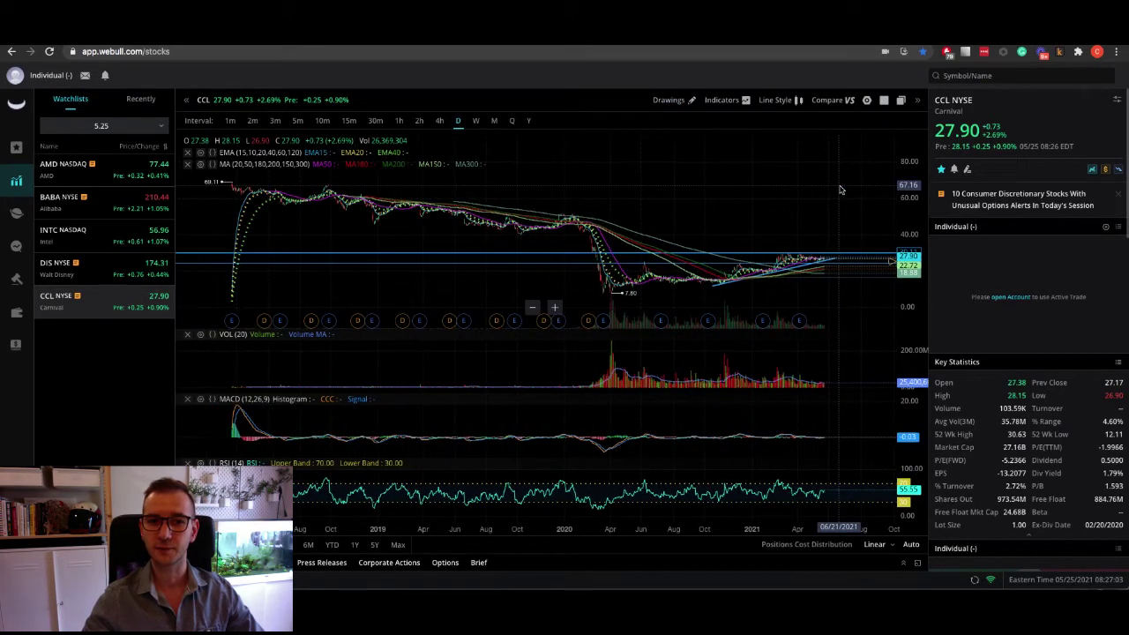
Switch CCL to weekly candles, measure the upside toward the 72 high, clear it, and zoom in.
left_click(476, 122)
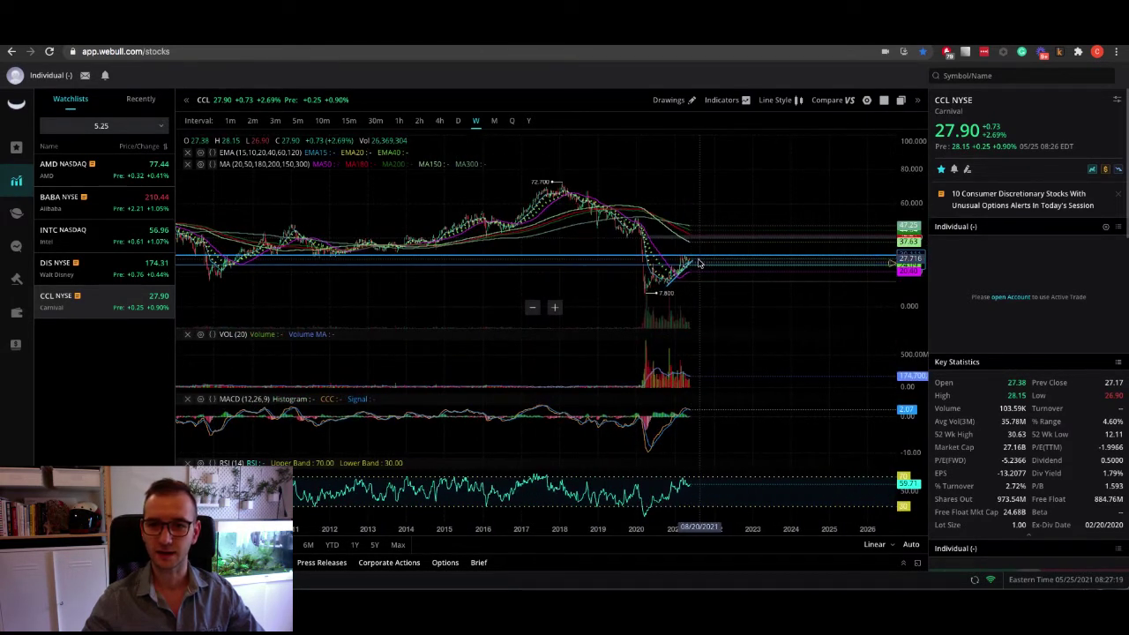
left_click(699, 261, "shift")
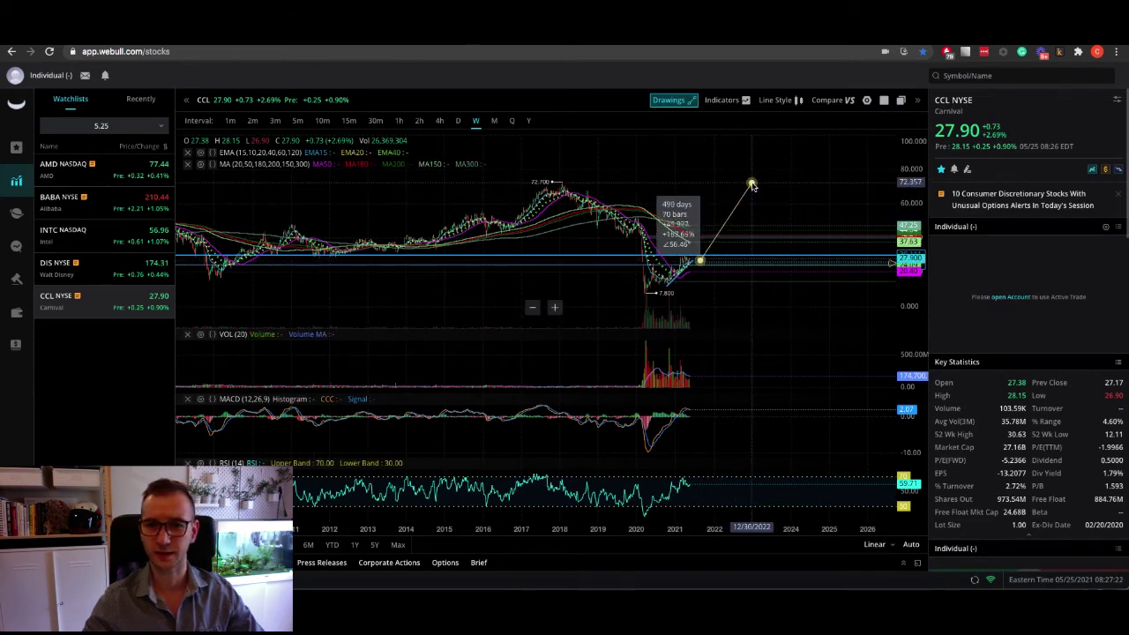
left_click(752, 184)
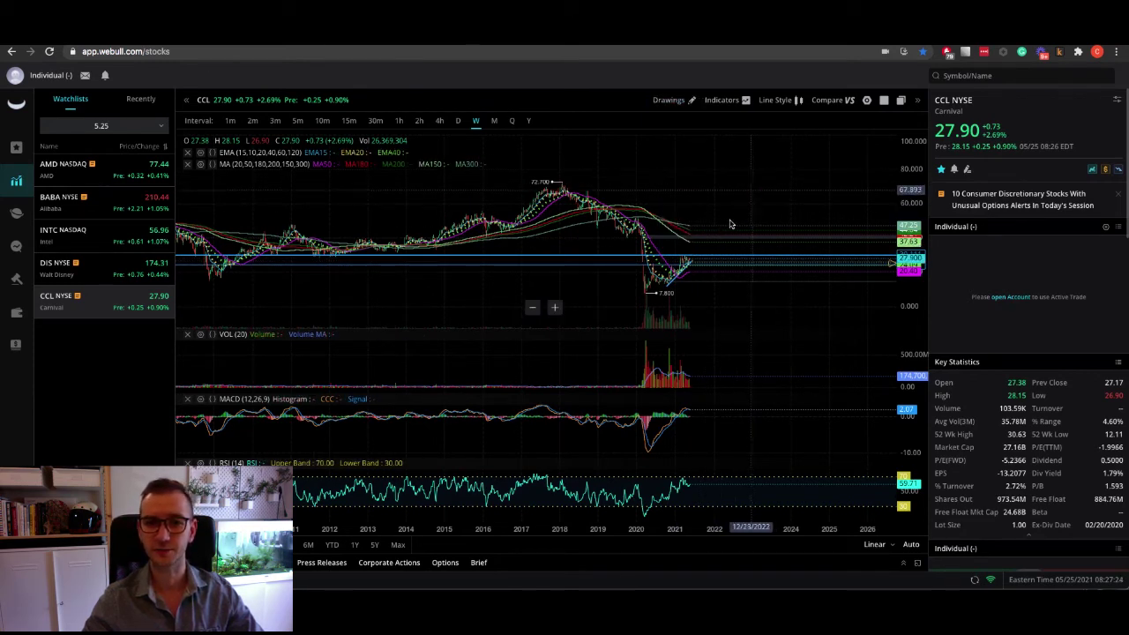
scroll(714, 255, "up", 2)
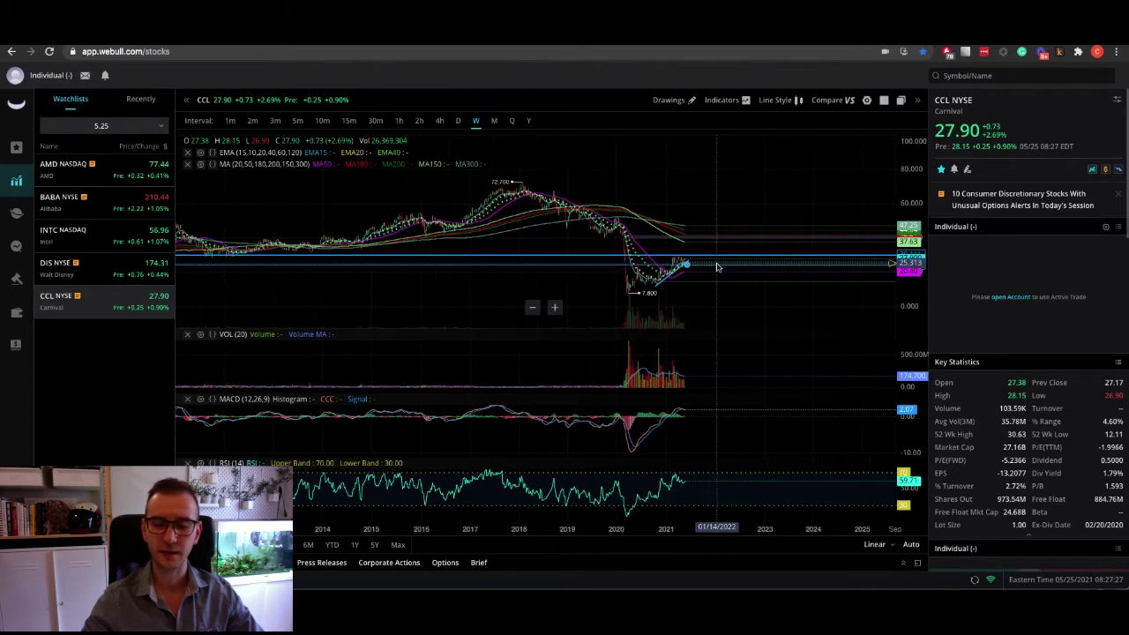
scroll(716, 265, "up", 3)
scroll(679, 272, "up", 4)
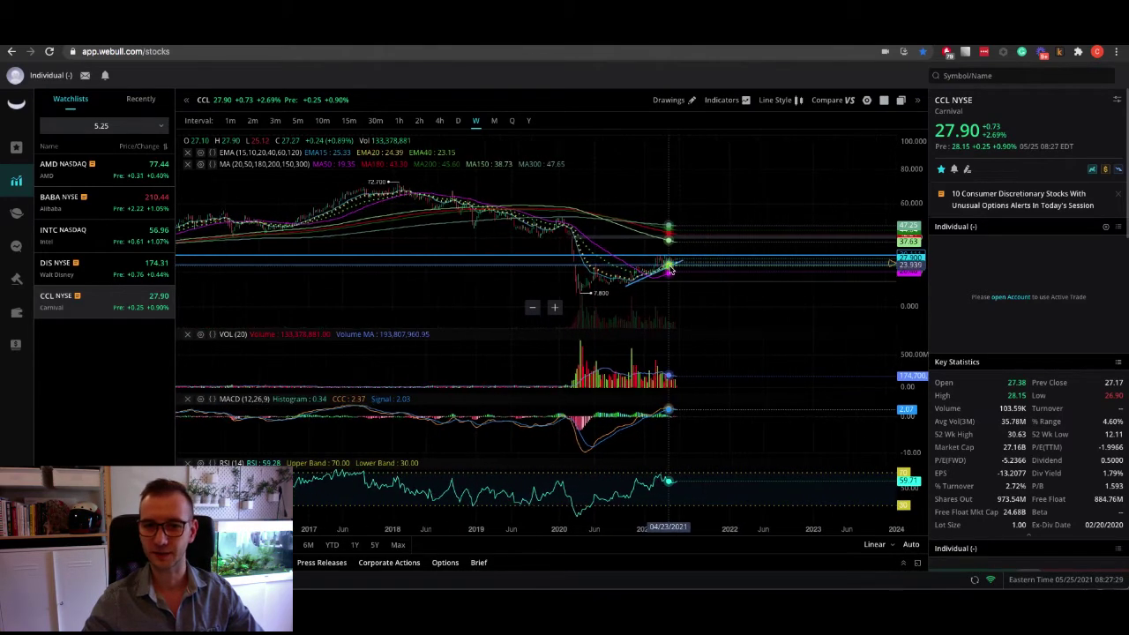
scroll(692, 274, "up", 4)
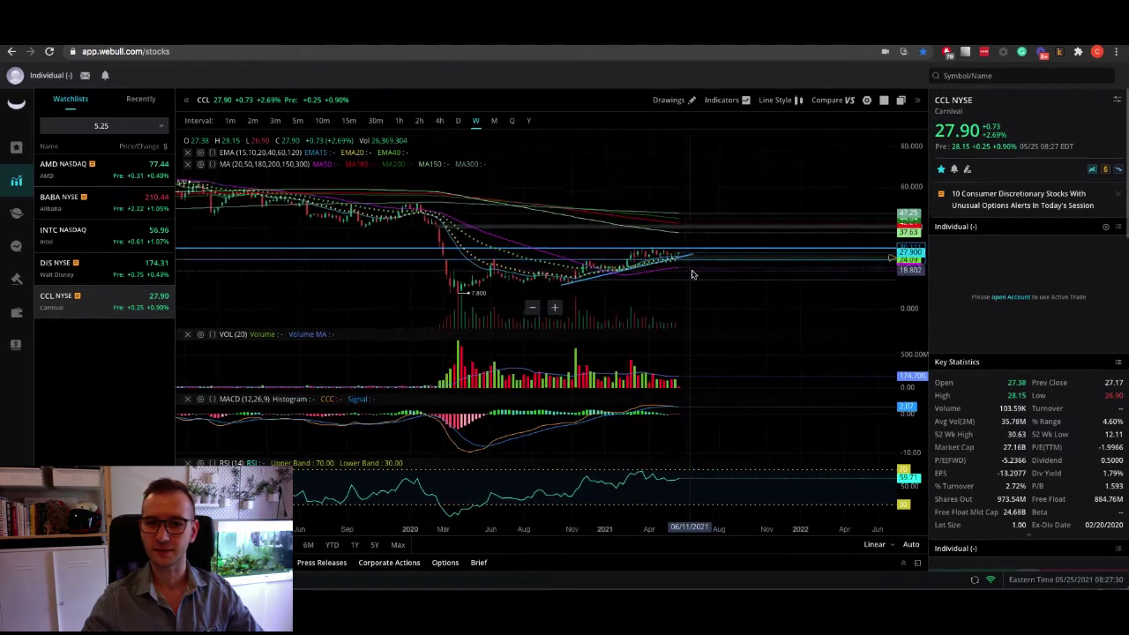
scroll(691, 274, "up", 2)
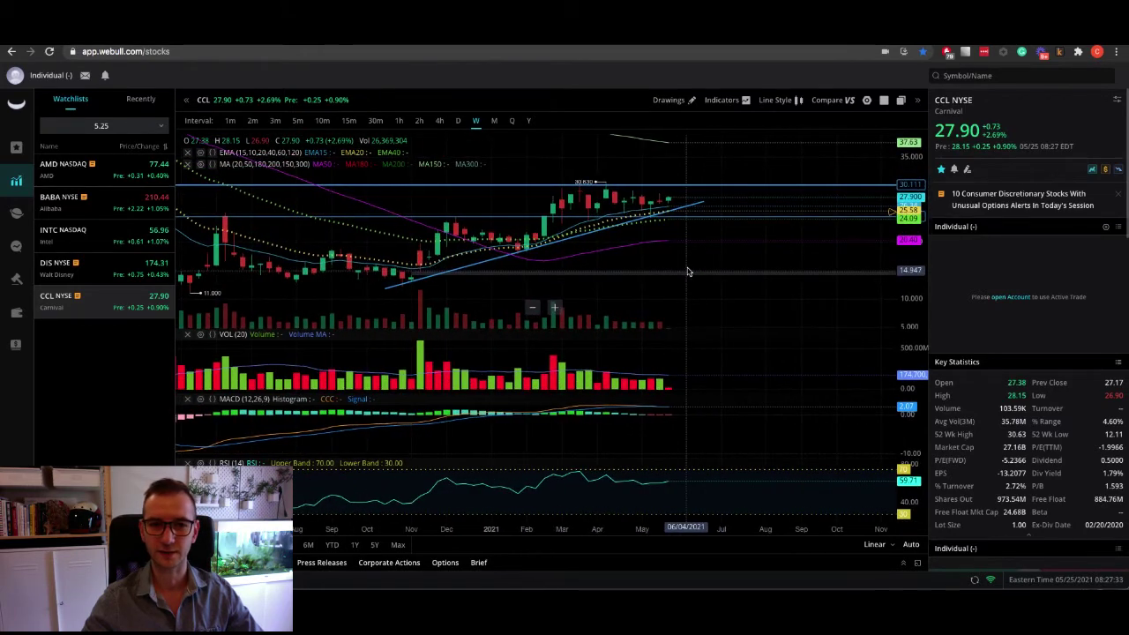
left_click(458, 121)
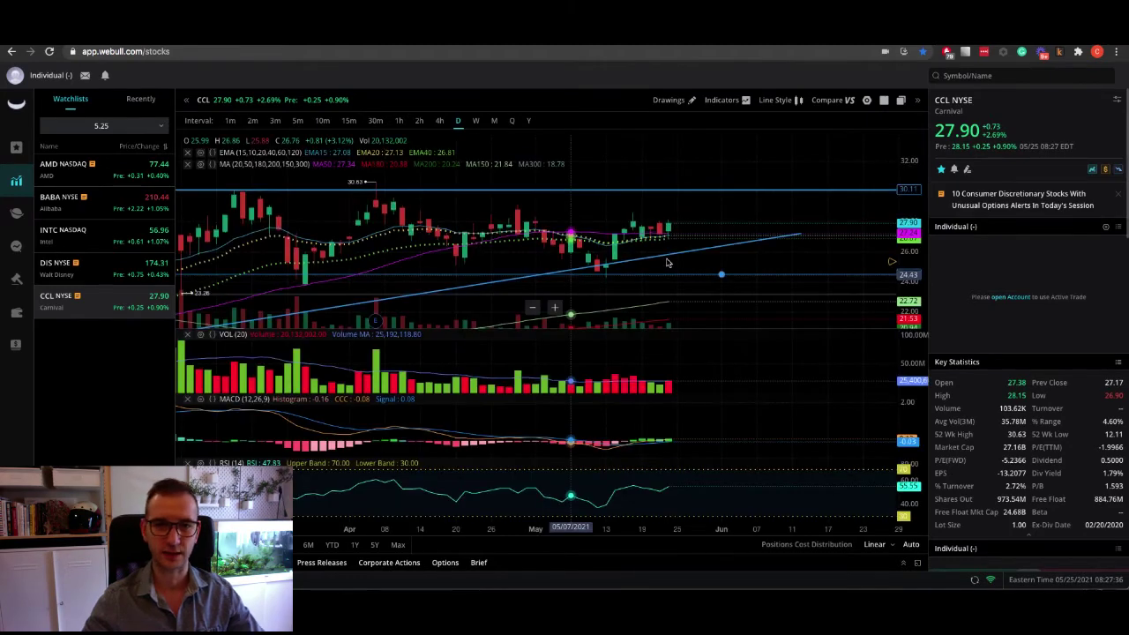
scroll(669, 262, "up", 3)
scroll(668, 262, "down", 4)
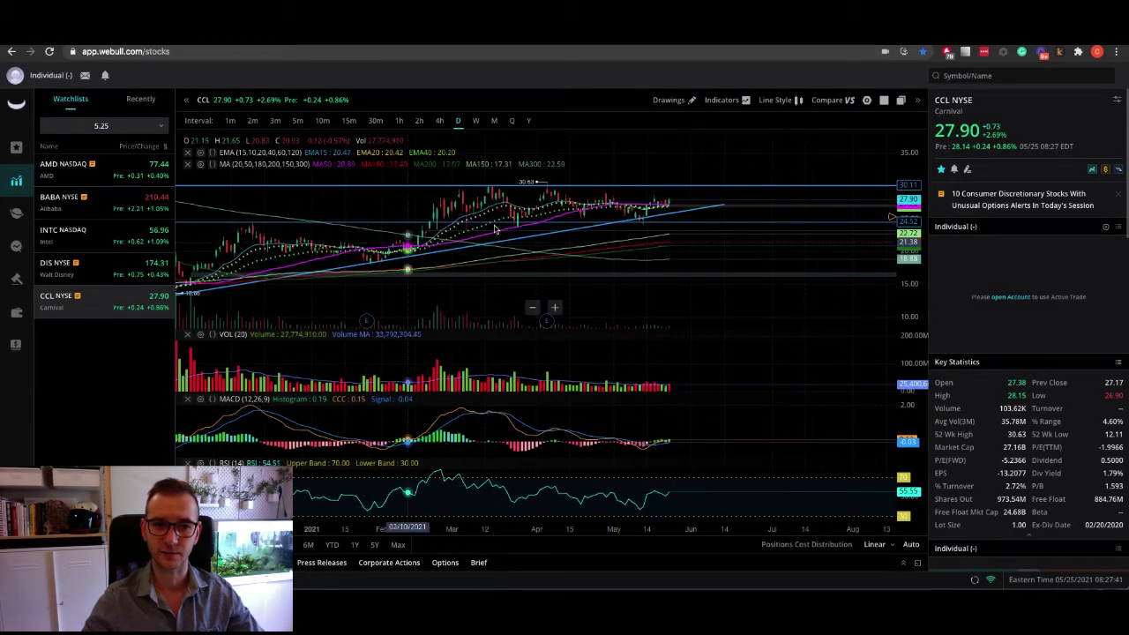
mouse_move(730, 237)
left_mouse_down()
mouse_move(803, 252)
mouse_move(701, 310)
left_mouse_up()
left_click(595, 231)
scroll(701, 310, "down", 2)
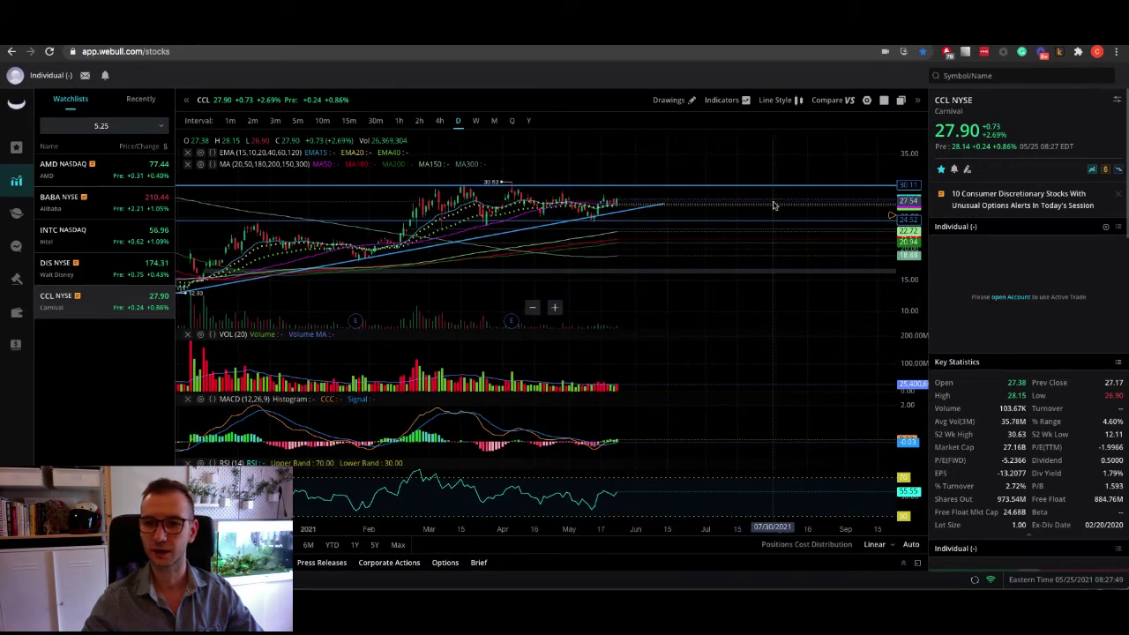
scroll(779, 208, "down", 1)
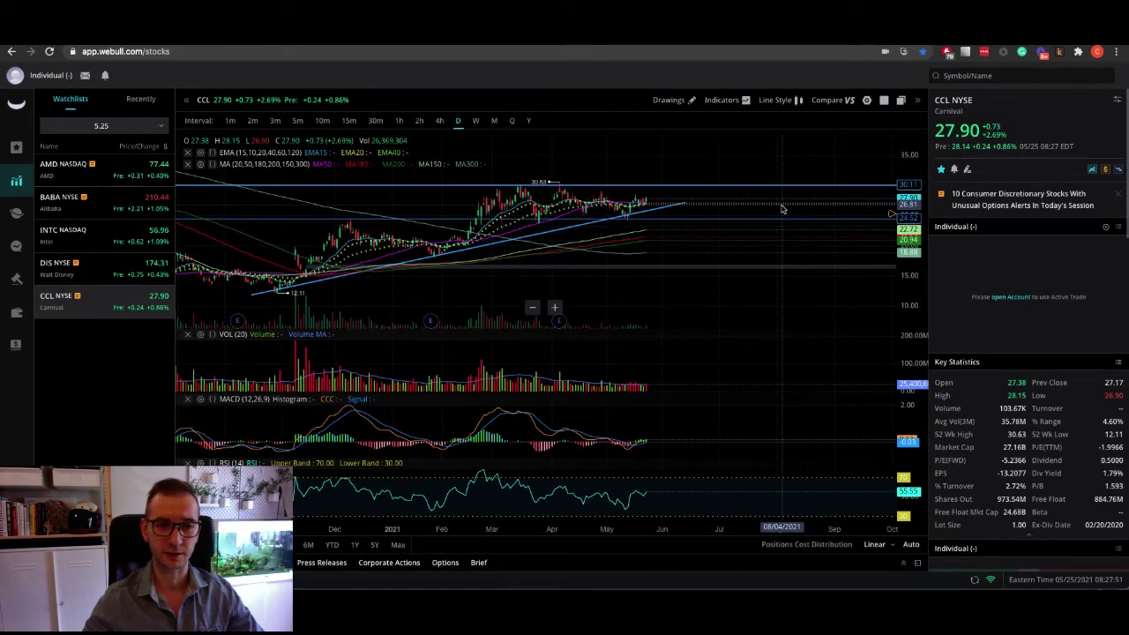